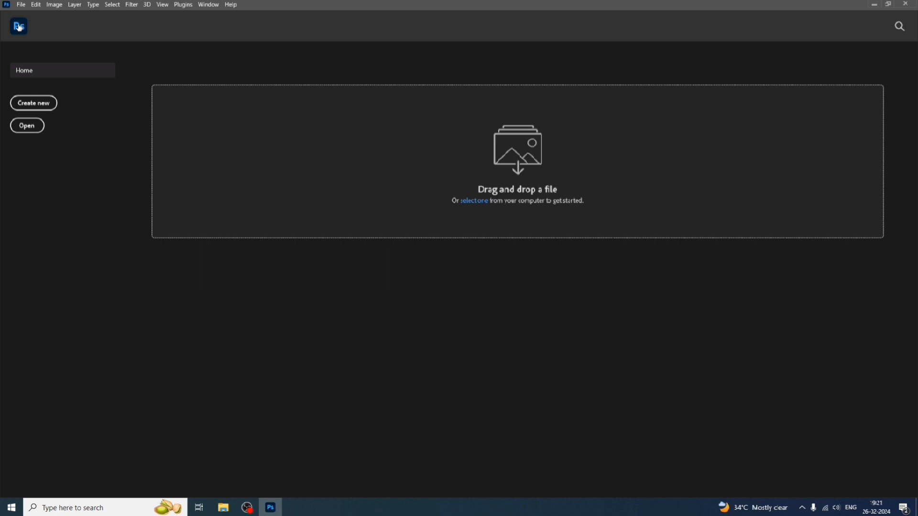
# Leave the home screen and detach Color, Swatches, Gradients and Patterns from the dock as separate floating panels.
pyautogui.click(19, 26)
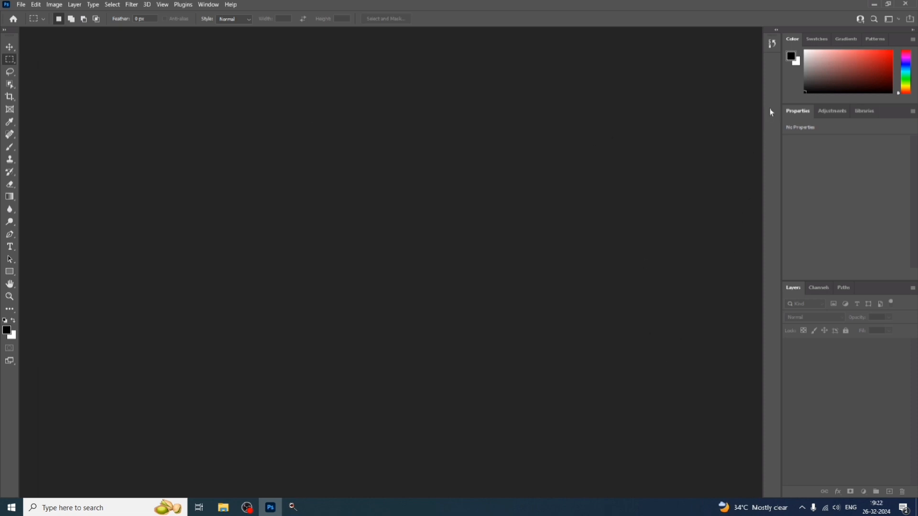
pyautogui.moveTo(793, 40); pyautogui.dragTo(504, 103)
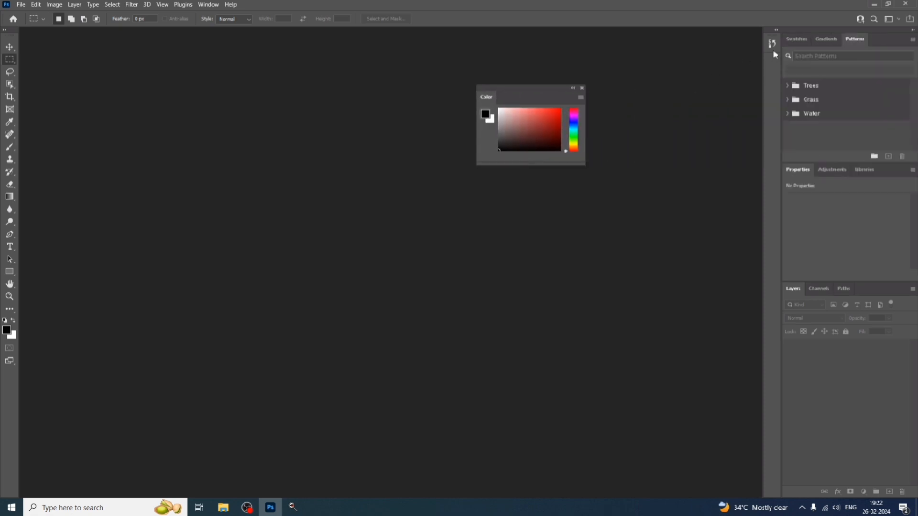
pyautogui.moveTo(798, 38); pyautogui.dragTo(502, 197)
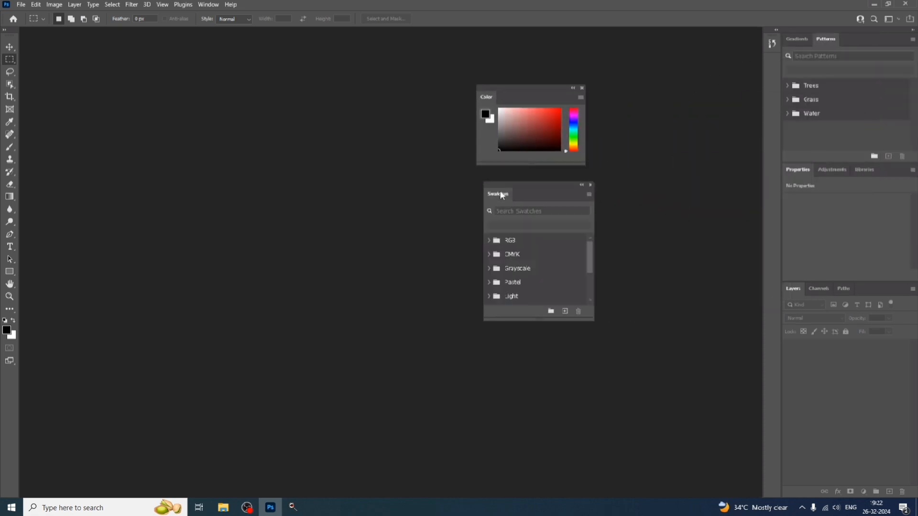
pyautogui.moveTo(797, 46); pyautogui.dragTo(343, 172)
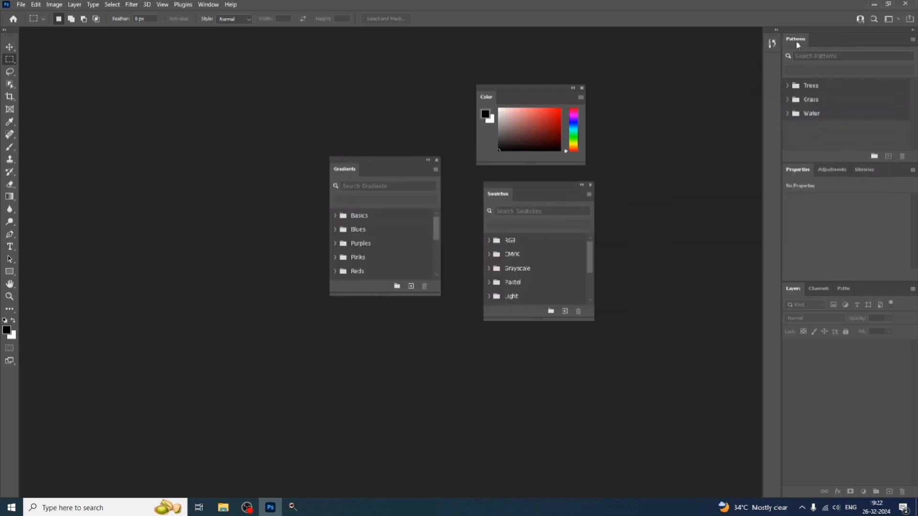
pyautogui.moveTo(795, 39); pyautogui.dragTo(221, 190)
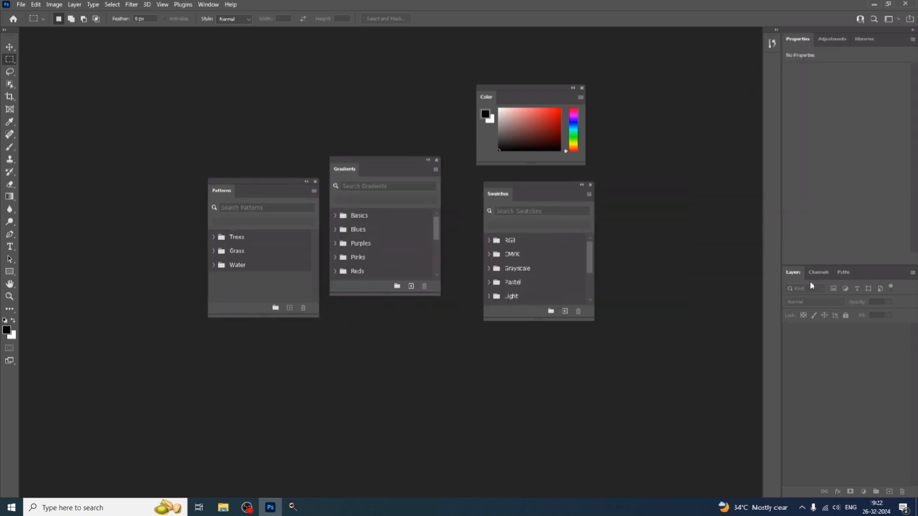
# Detach Channels, Layers, Paths, Properties, Adjustments and Libraries from the dock as separate floating panels.
pyautogui.moveTo(818, 277); pyautogui.dragTo(334, 349)
pyautogui.moveTo(796, 279); pyautogui.dragTo(74, 160)
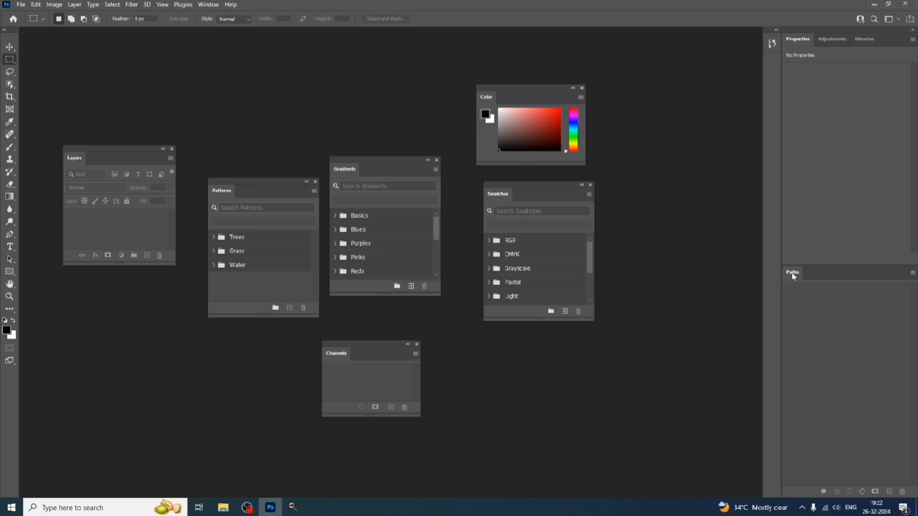
pyautogui.moveTo(791, 273); pyautogui.dragTo(65, 282)
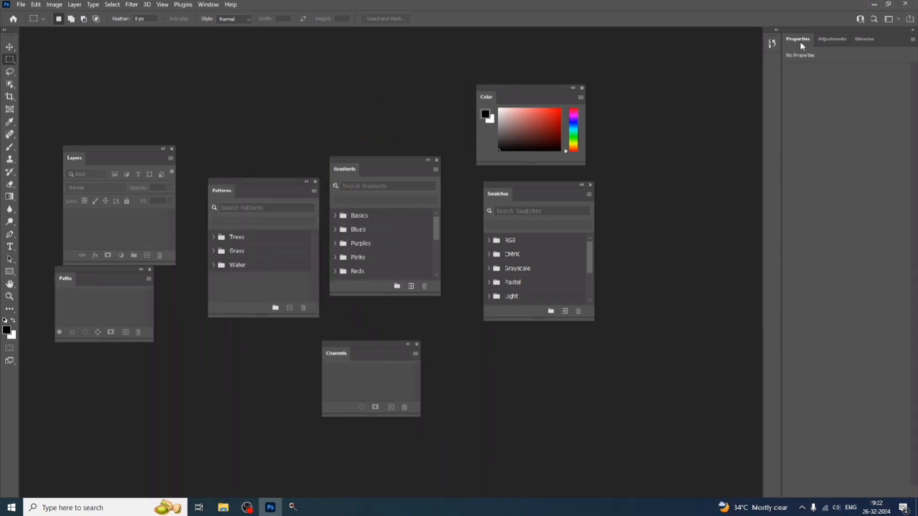
pyautogui.moveTo(801, 42); pyautogui.dragTo(619, 184)
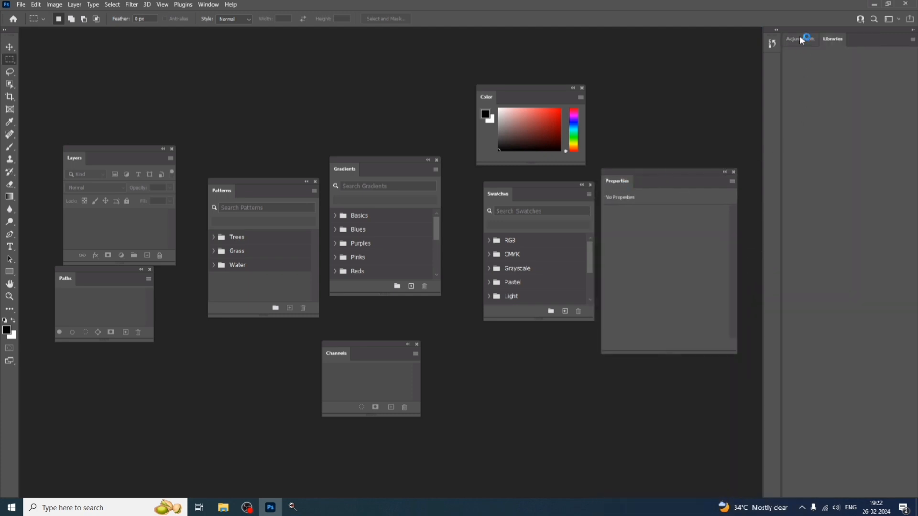
pyautogui.moveTo(803, 42); pyautogui.dragTo(251, 85)
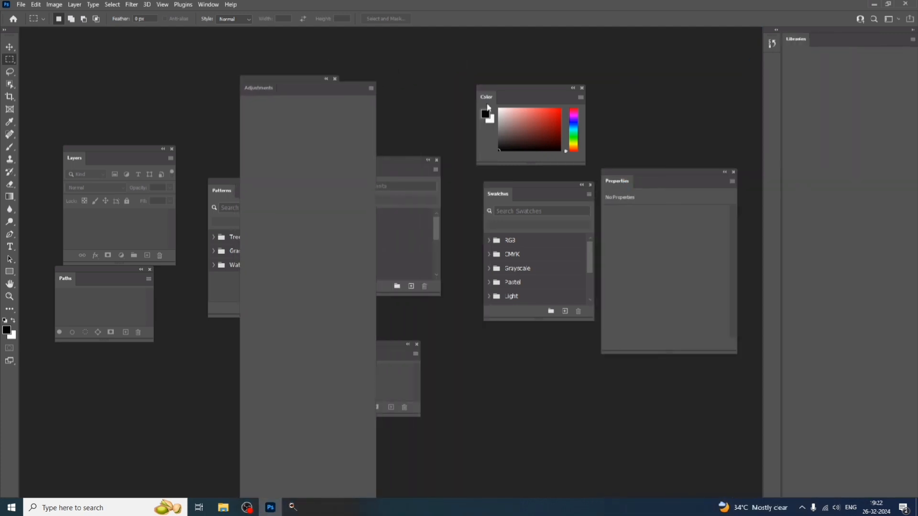
pyautogui.moveTo(795, 40); pyautogui.dragTo(789, 119)
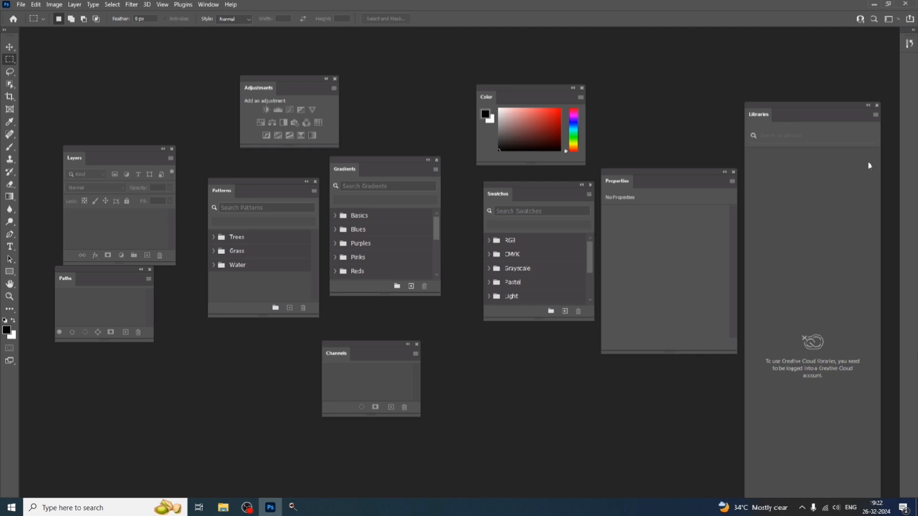
pyautogui.click(203, 4)
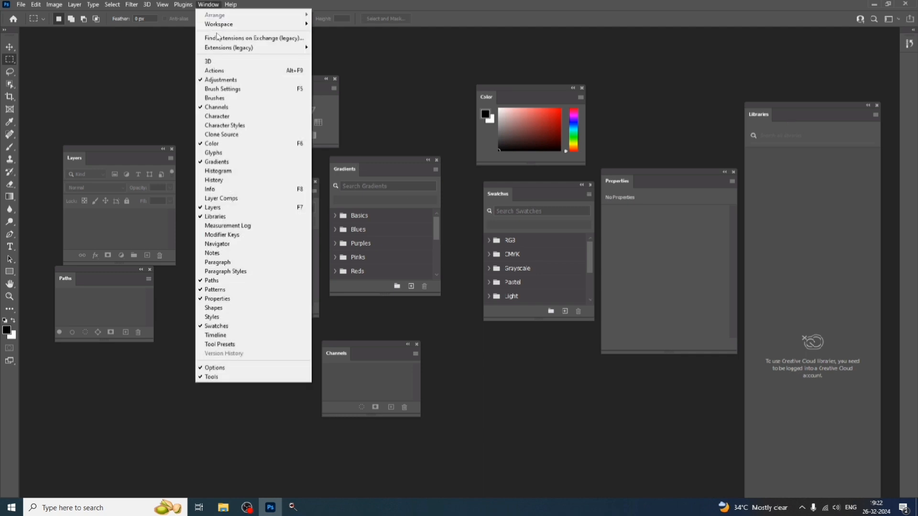
pyautogui.moveTo(214, 28)
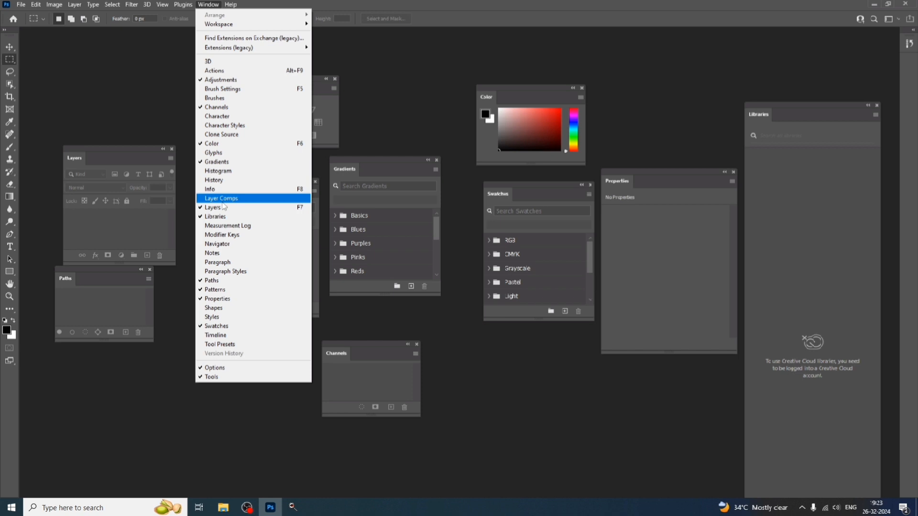
pyautogui.click(234, 227)
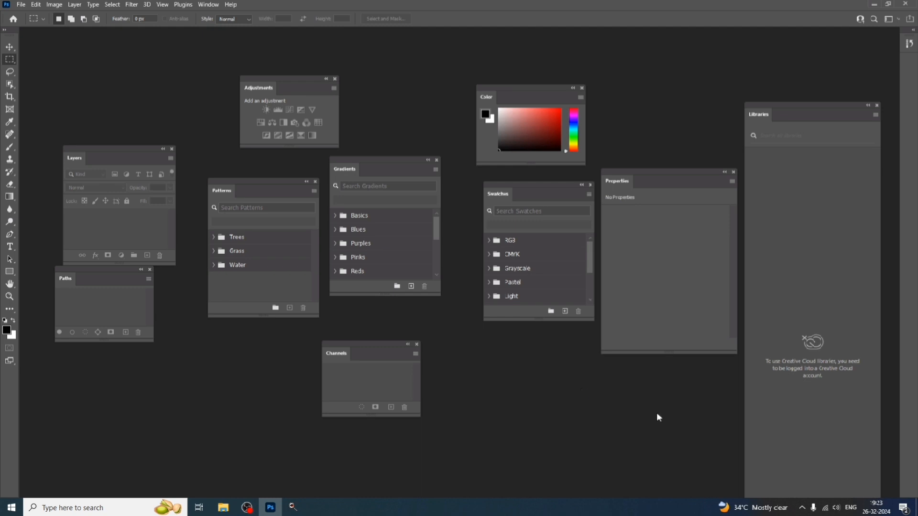
# Line up the floating Layers, Channels and Adjustments panels side by side along the upper edge of the workspace.
pyautogui.moveTo(118, 162); pyautogui.dragTo(110, 82)
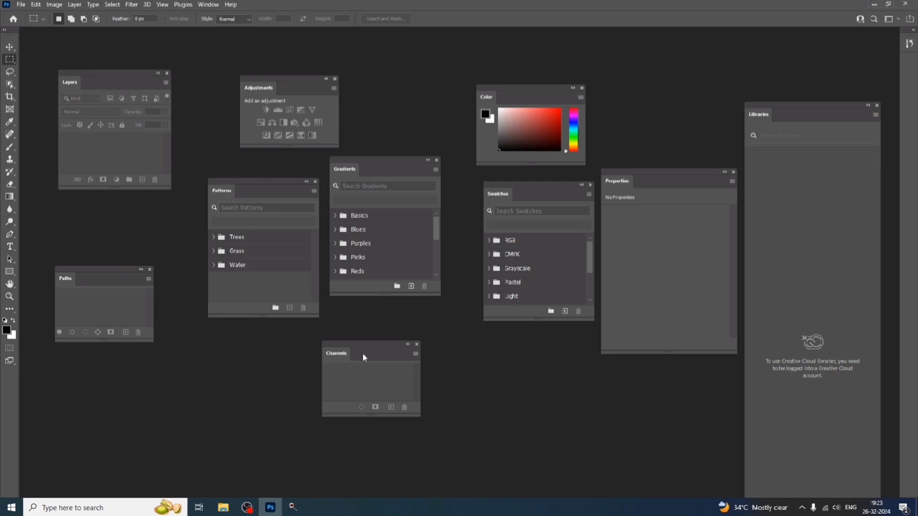
pyautogui.moveTo(363, 355); pyautogui.dragTo(171, 112)
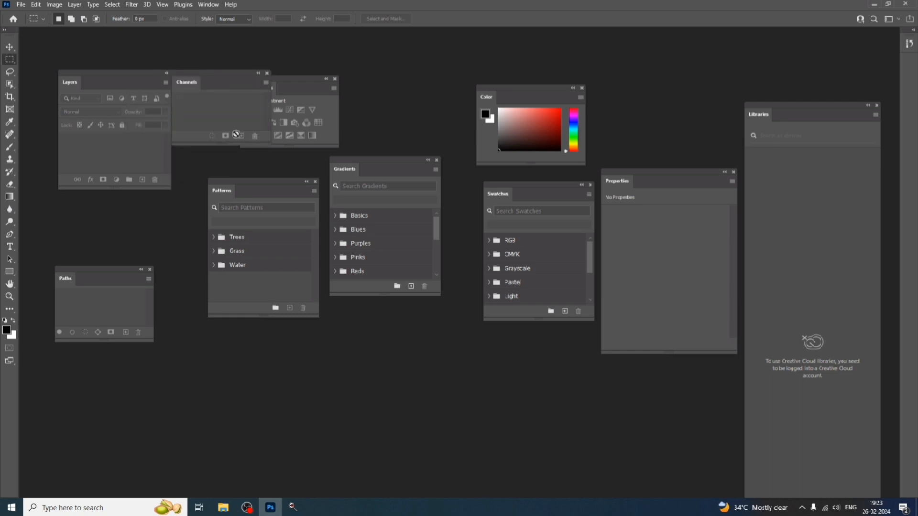
pyautogui.moveTo(317, 94); pyautogui.dragTo(376, 86)
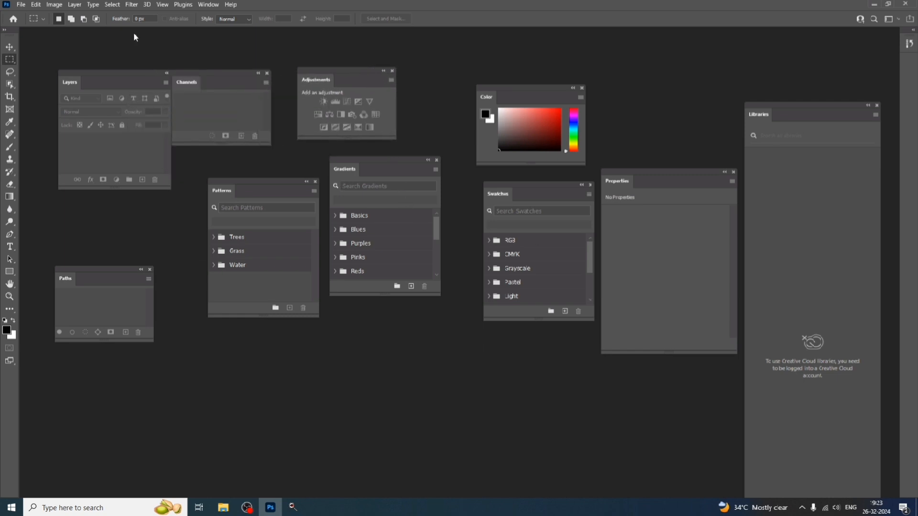
# Display the Styles panel and attach it between the Layers and Channels panels.
pyautogui.click(209, 4)
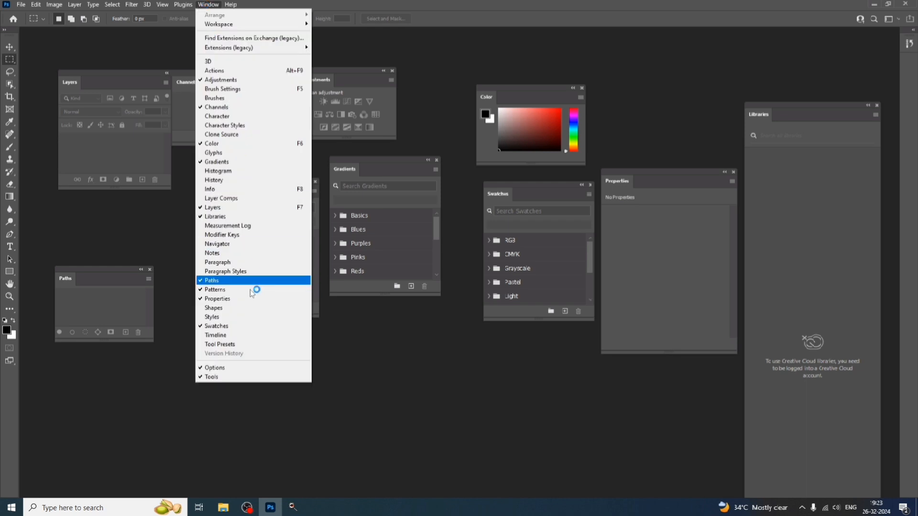
pyautogui.click(249, 317)
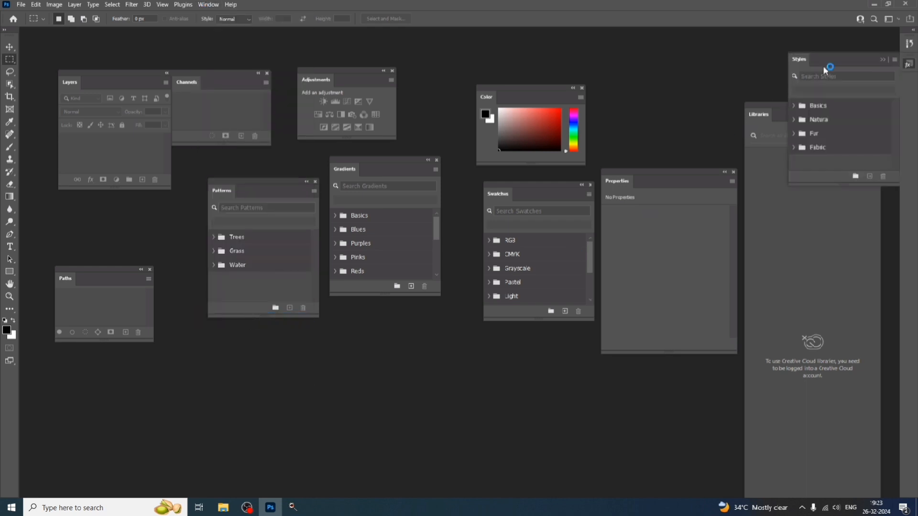
pyautogui.moveTo(826, 71); pyautogui.dragTo(162, 125)
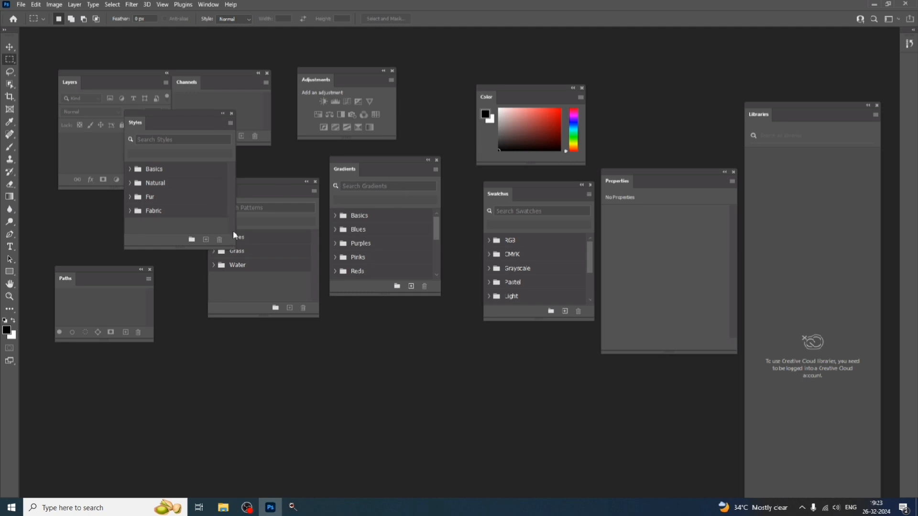
pyautogui.moveTo(188, 118)
pyautogui.mouseDown()
pyautogui.moveTo(163, 120)
pyautogui.moveTo(175, 117)
pyautogui.mouseUp()
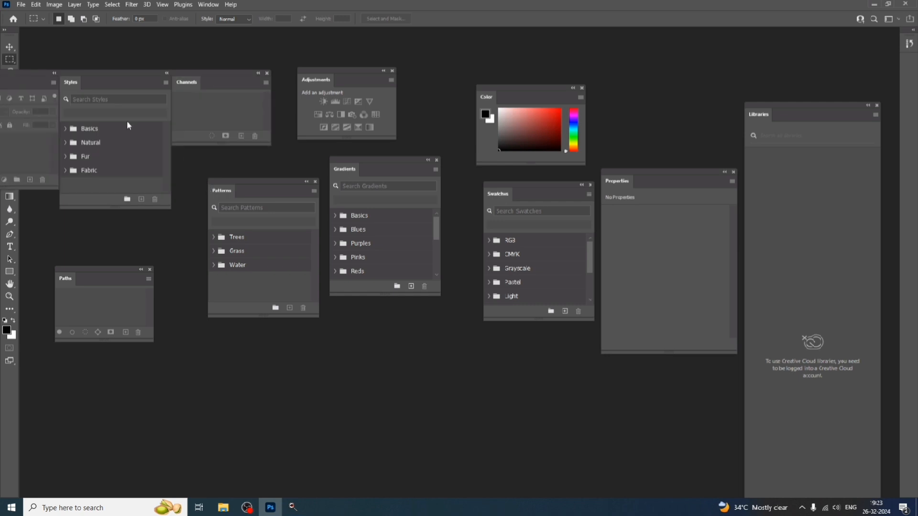
# Separate the joined Styles, Channels and Layers panels, placing Styles below Gradients and keeping Layers and Channels near the workspace's upper edge.
pyautogui.moveTo(114, 85); pyautogui.dragTo(366, 341)
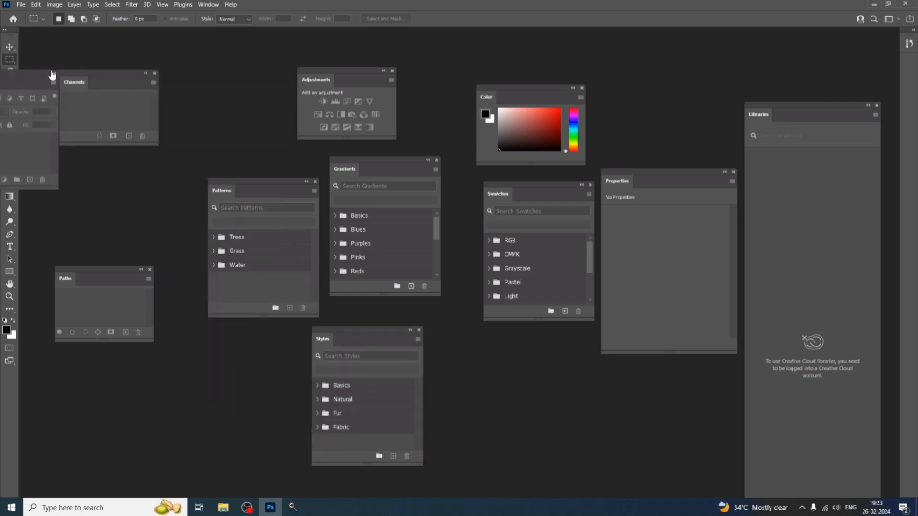
pyautogui.moveTo(125, 80); pyautogui.dragTo(226, 83)
pyautogui.moveTo(25, 83); pyautogui.dragTo(112, 76)
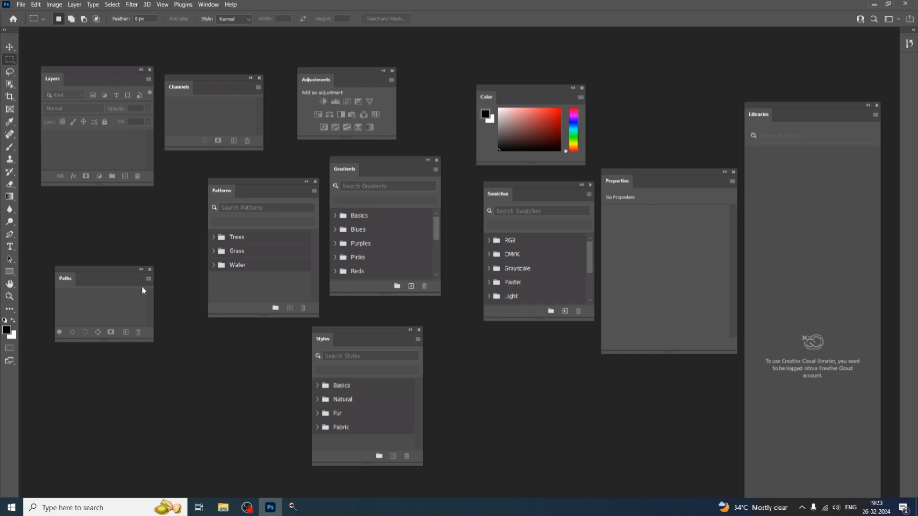
# Close the Paths, Patterns and Gradients panels.
pyautogui.rightClick(69, 280)
pyautogui.click(86, 288)
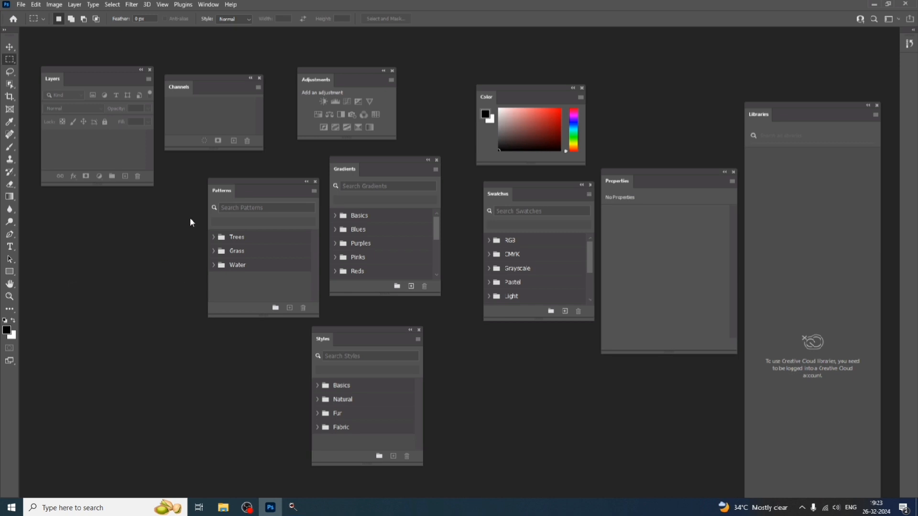
pyautogui.rightClick(219, 191)
pyautogui.click(233, 198)
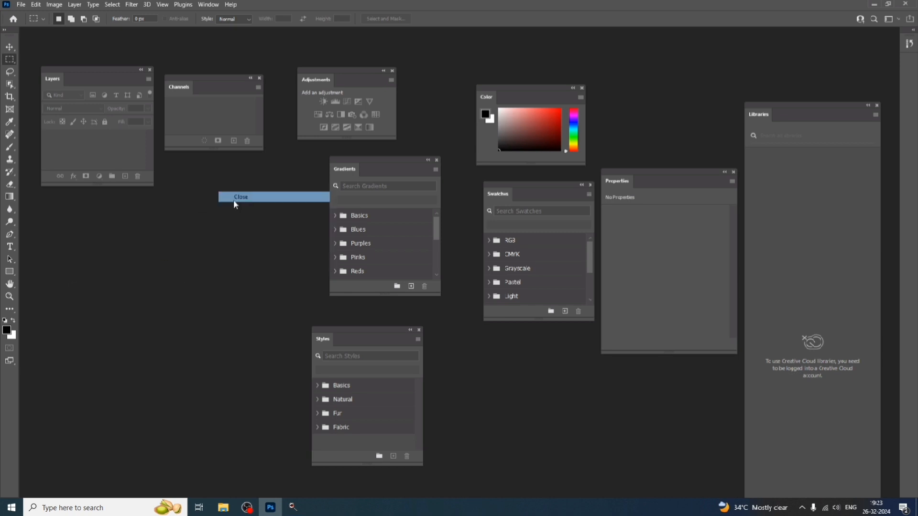
pyautogui.rightClick(344, 170)
pyautogui.click(360, 177)
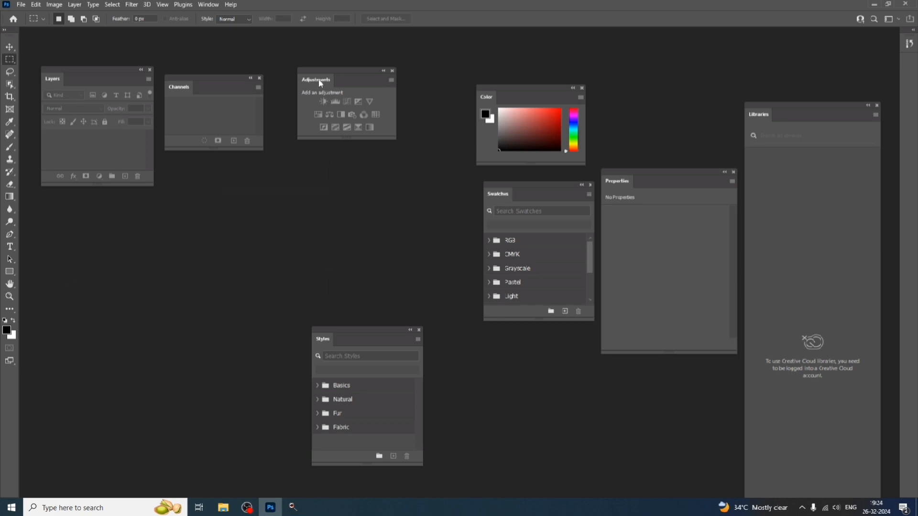
# Close the Adjustments, Color, Swatches and Properties panels, and place the Styles panel beside Channels.
pyautogui.rightClick(321, 84)
pyautogui.click(333, 85)
pyautogui.rightClick(489, 97)
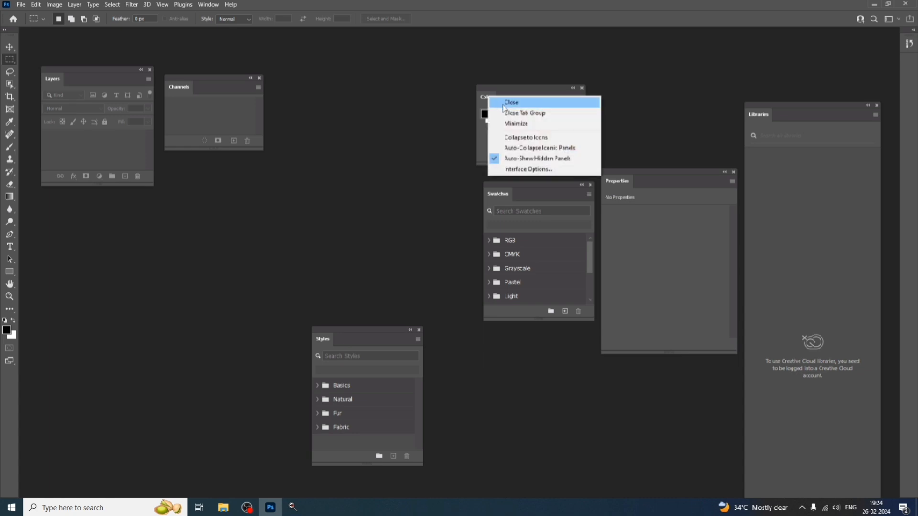
pyautogui.click(505, 108)
pyautogui.rightClick(499, 194)
pyautogui.click(512, 199)
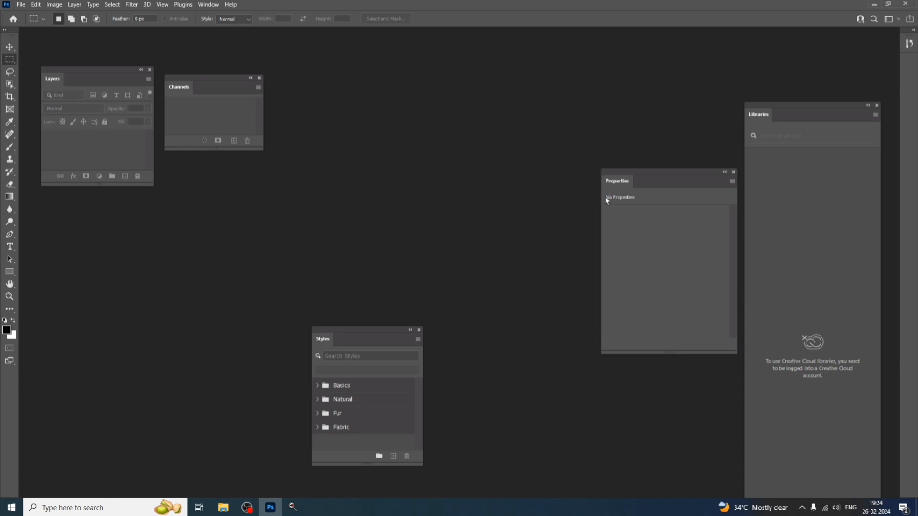
pyautogui.rightClick(617, 182)
pyautogui.click(629, 187)
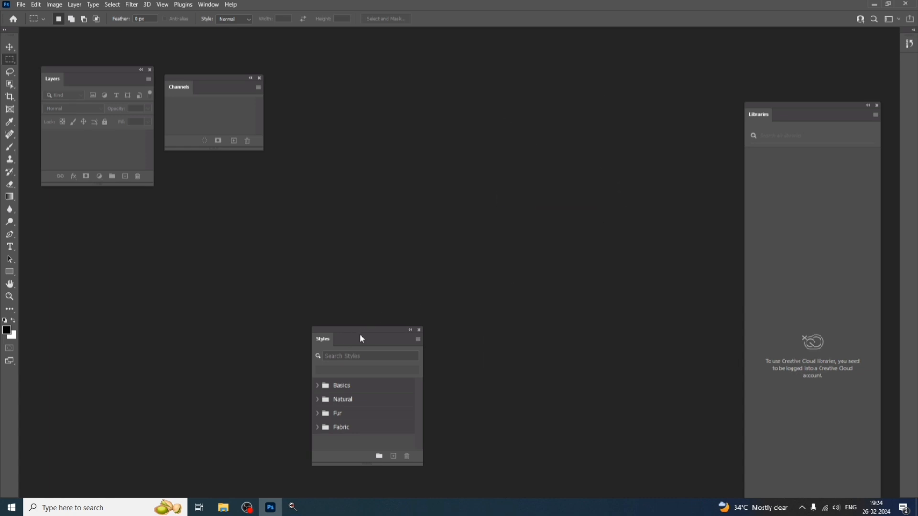
pyautogui.moveTo(363, 339); pyautogui.dragTo(335, 87)
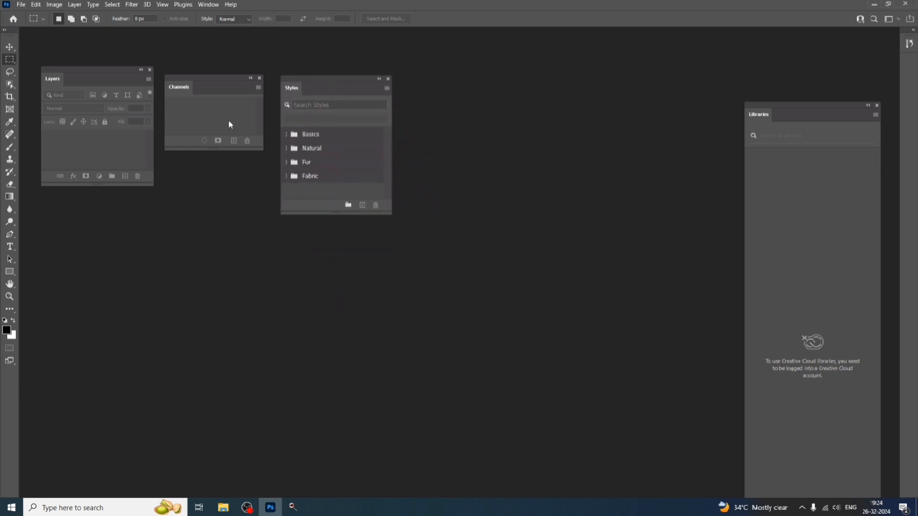
# Display the Actions panel, float its group in the middle of the workspace and lengthen it to show the full action list.
pyautogui.click(205, 4)
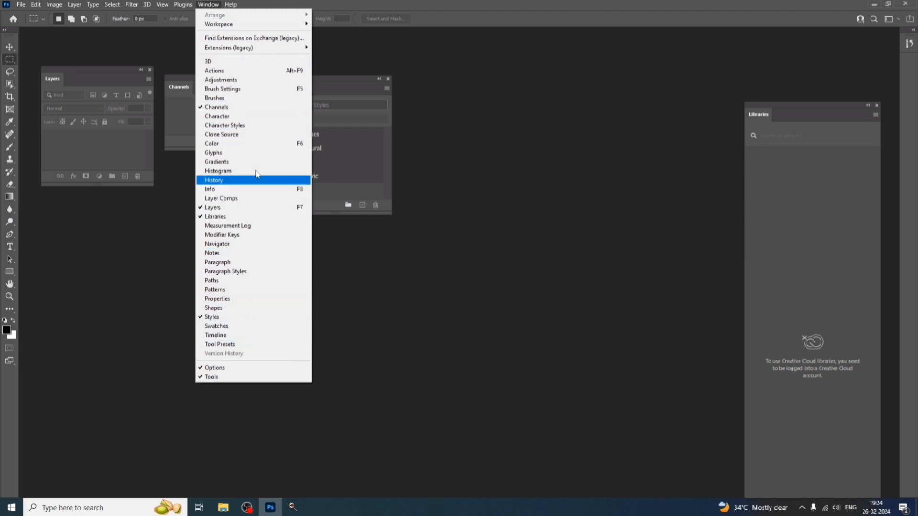
pyautogui.click(275, 72)
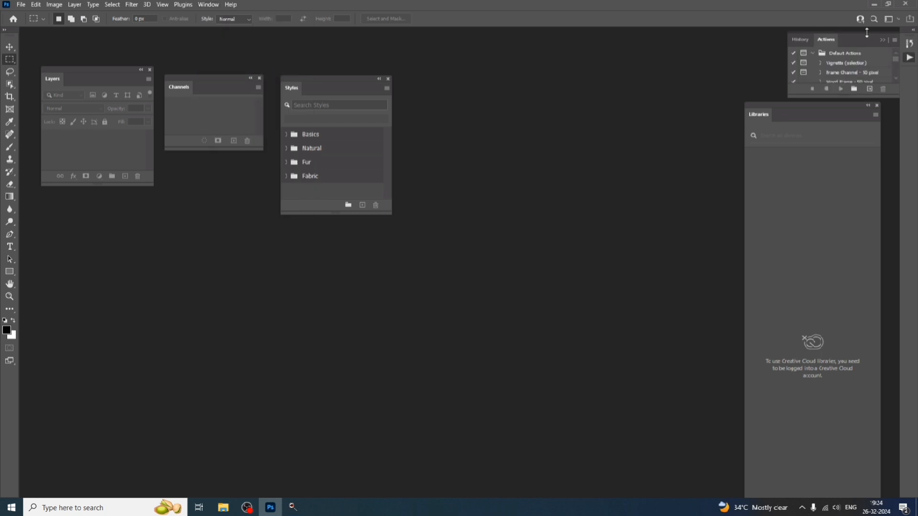
pyautogui.moveTo(850, 44); pyautogui.dragTo(537, 187)
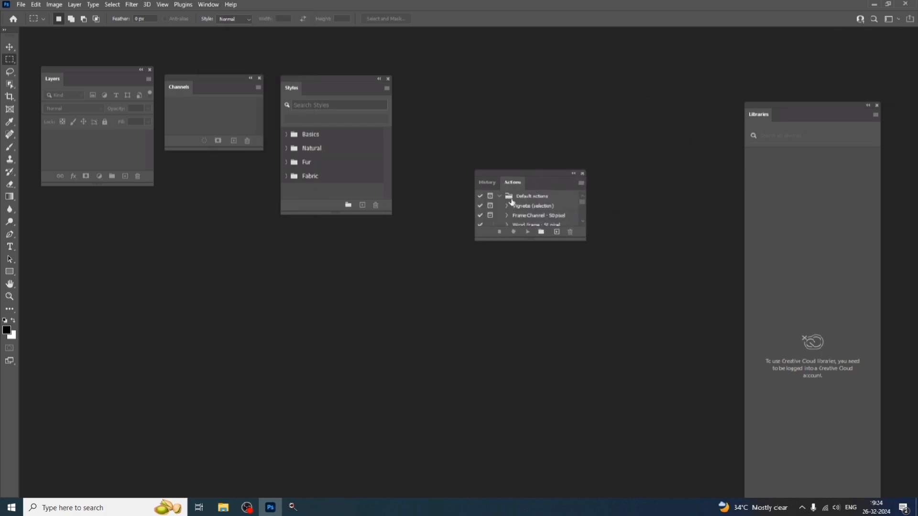
pyautogui.moveTo(529, 239); pyautogui.dragTo(521, 352)
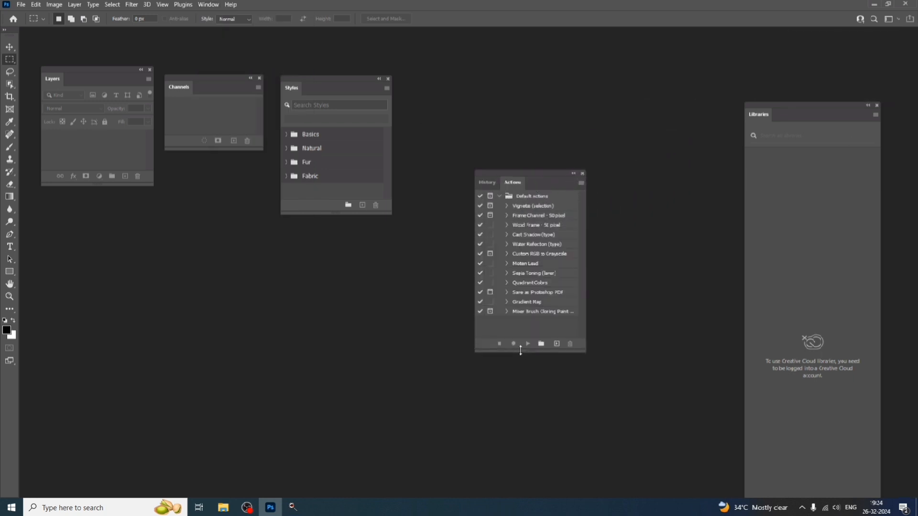
# Collapse the Default Actions set and close the History panel so that Actions floats on its own.
pyautogui.click(500, 197)
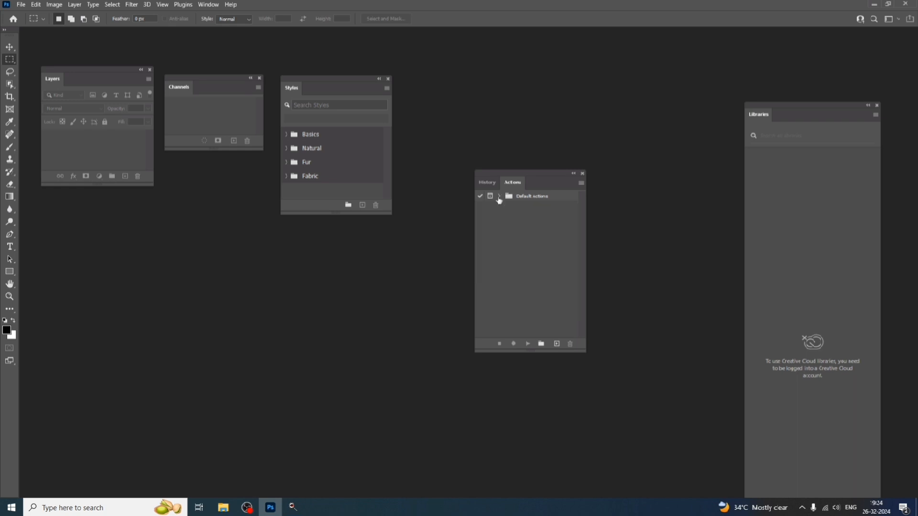
pyautogui.click(490, 184)
pyautogui.rightClick(493, 189)
pyautogui.click(526, 188)
pyautogui.moveTo(528, 180); pyautogui.dragTo(535, 184)
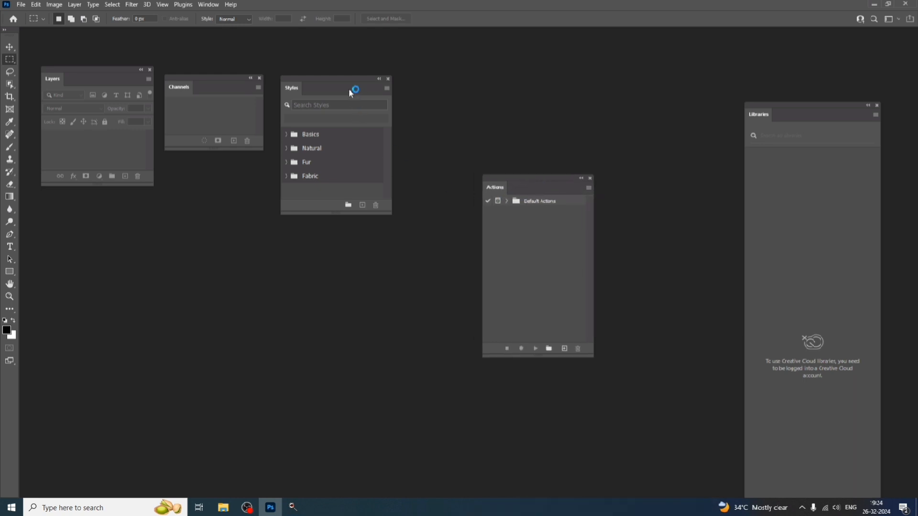
# Move the Styles panel toward the Actions panel and close the Libraries panel.
pyautogui.moveTo(351, 94); pyautogui.dragTo(409, 155)
pyautogui.rightClick(759, 115)
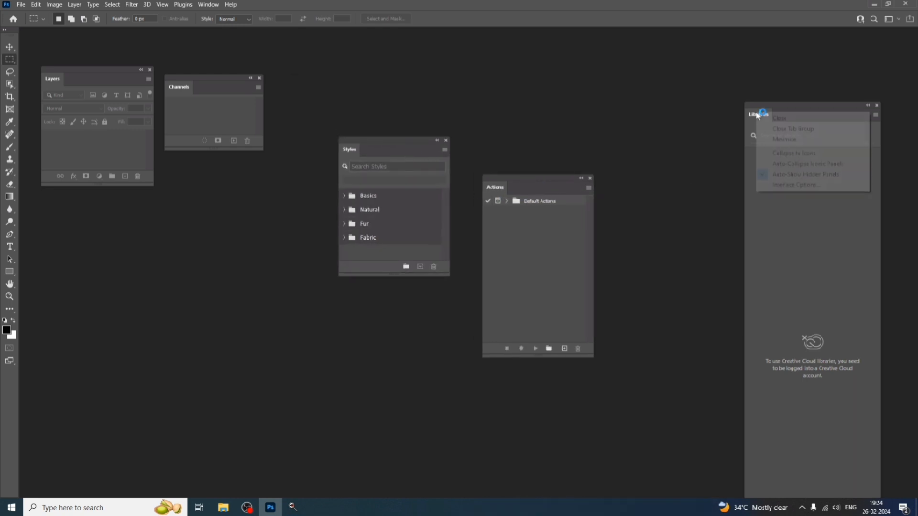
pyautogui.click(778, 118)
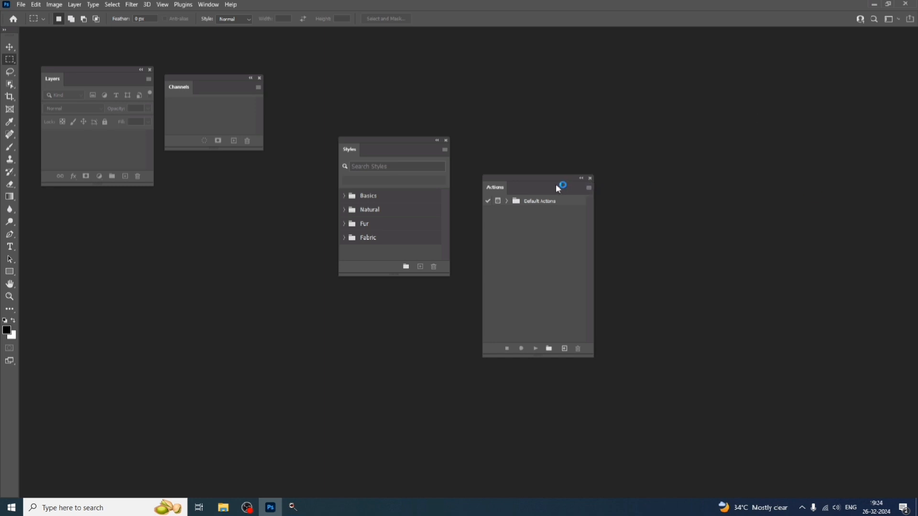
# Spread the floating Actions, Styles, Channels and Layers panels out across the workspace with gaps between them.
pyautogui.moveTo(558, 189); pyautogui.dragTo(710, 102)
pyautogui.moveTo(400, 149); pyautogui.dragTo(558, 113)
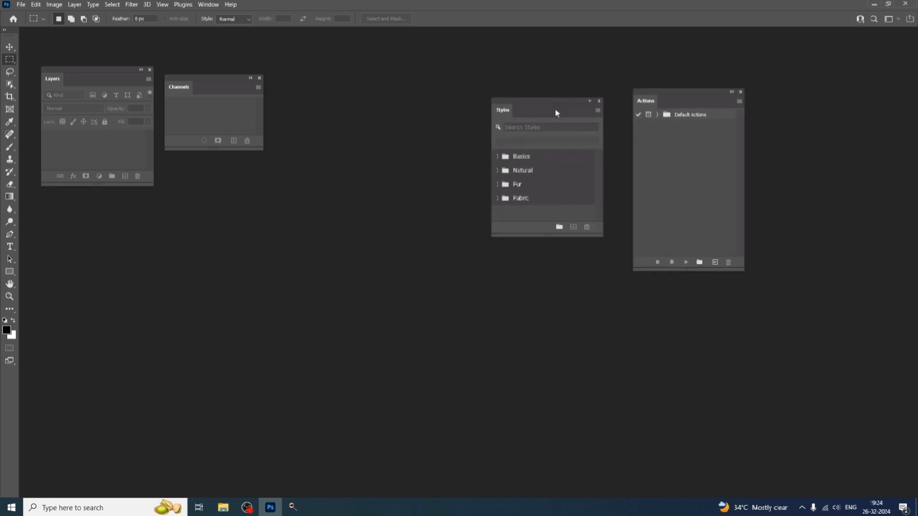
pyautogui.moveTo(224, 93); pyautogui.dragTo(397, 126)
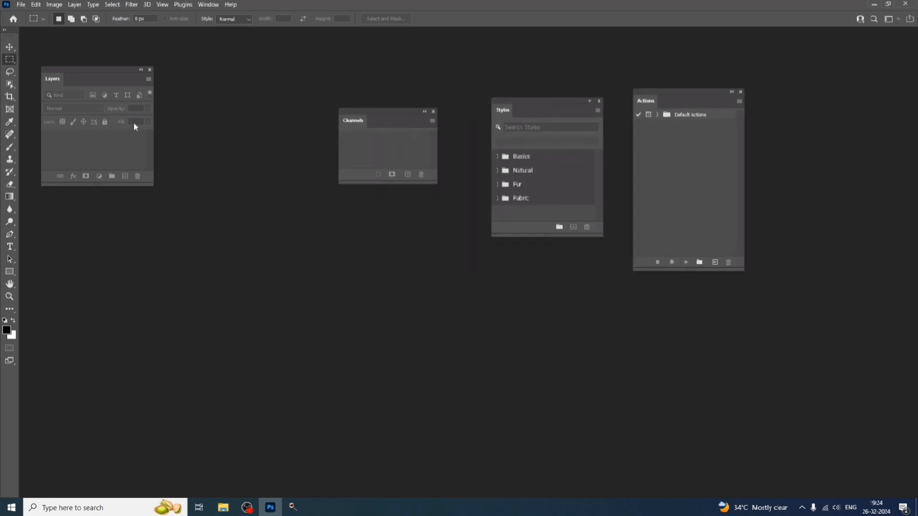
pyautogui.moveTo(101, 79); pyautogui.dragTo(252, 169)
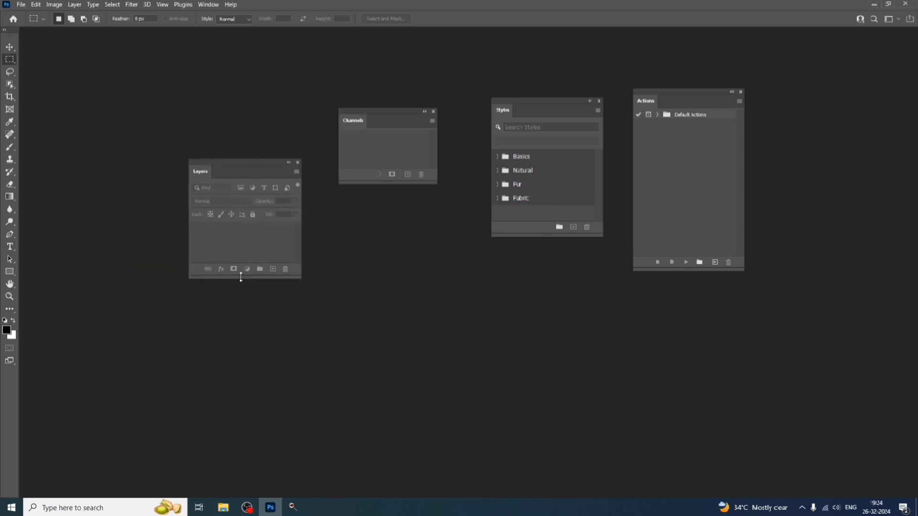
# Lengthen the Layers panel to almost the full workspace height, moving it up to make room.
pyautogui.moveTo(242, 276); pyautogui.dragTo(231, 396)
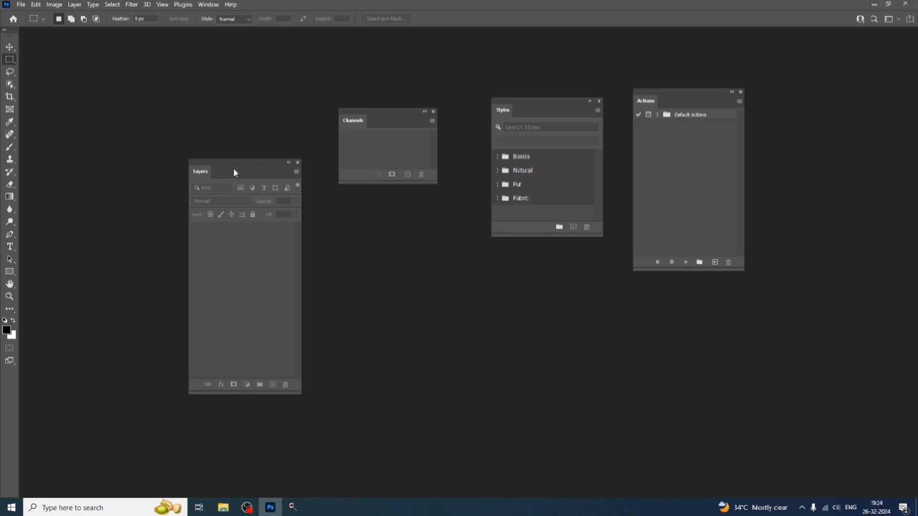
pyautogui.moveTo(235, 174); pyautogui.dragTo(218, 82)
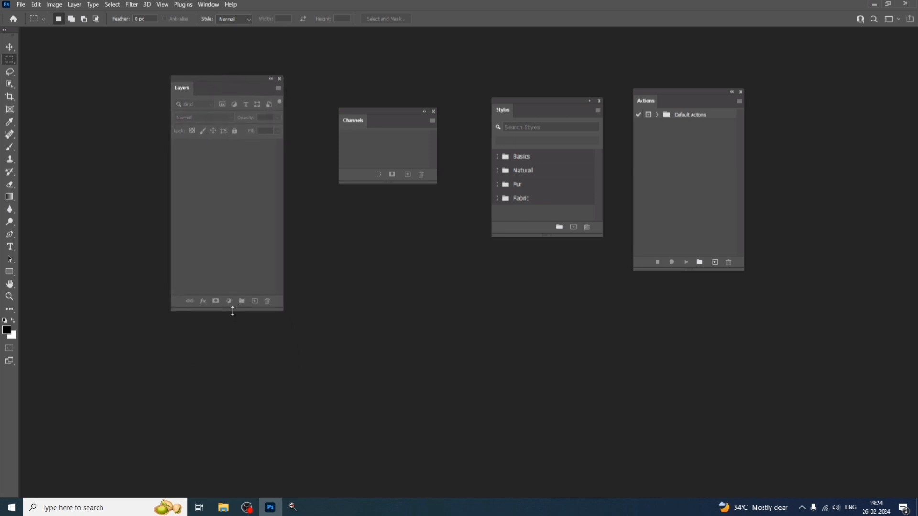
pyautogui.moveTo(233, 311); pyautogui.dragTo(232, 407)
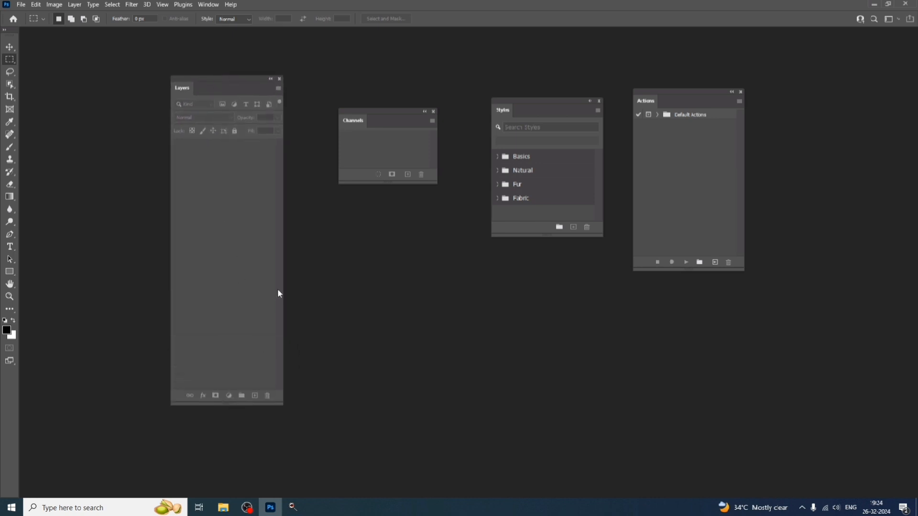
pyautogui.moveTo(235, 88); pyautogui.dragTo(241, 80)
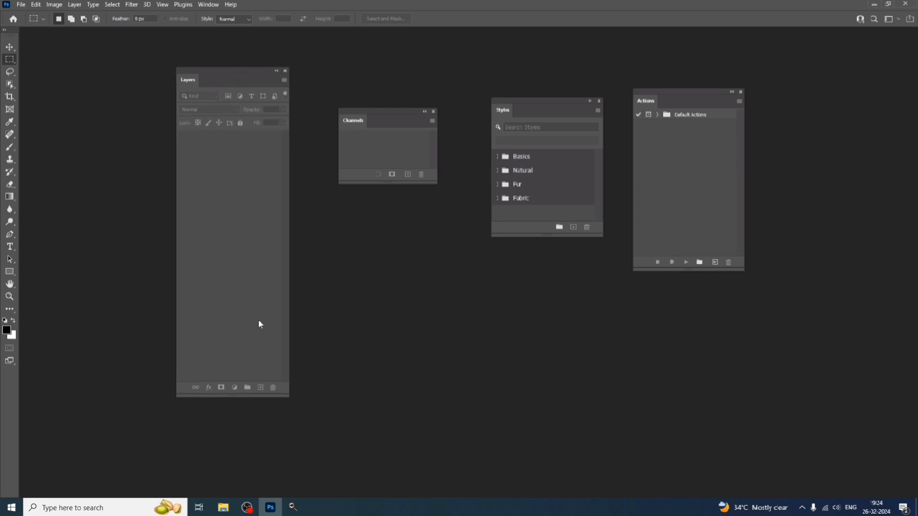
pyautogui.moveTo(245, 397); pyautogui.dragTo(242, 447)
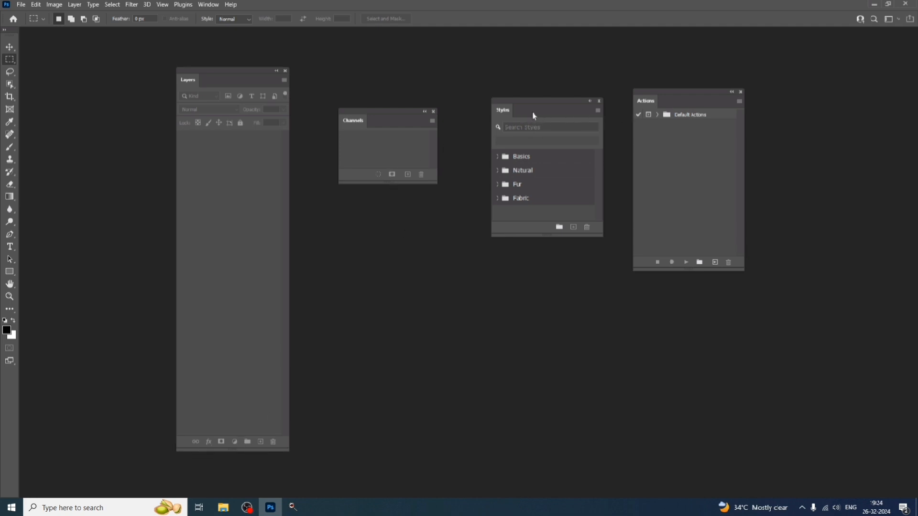
# Group the Styles, Actions and Channels panels as tabs with Layers and move the group to the workspace's right edge.
pyautogui.moveTo(535, 115); pyautogui.dragTo(226, 84)
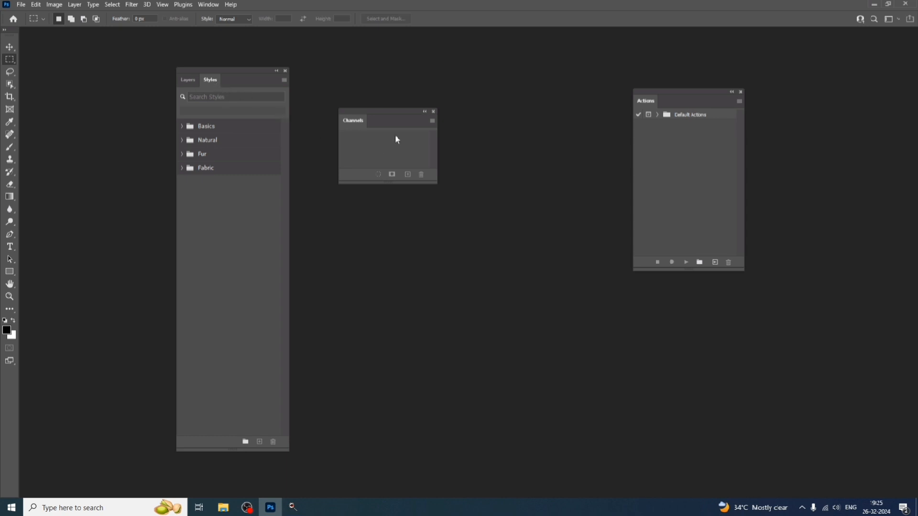
pyautogui.moveTo(677, 98); pyautogui.dragTo(231, 257)
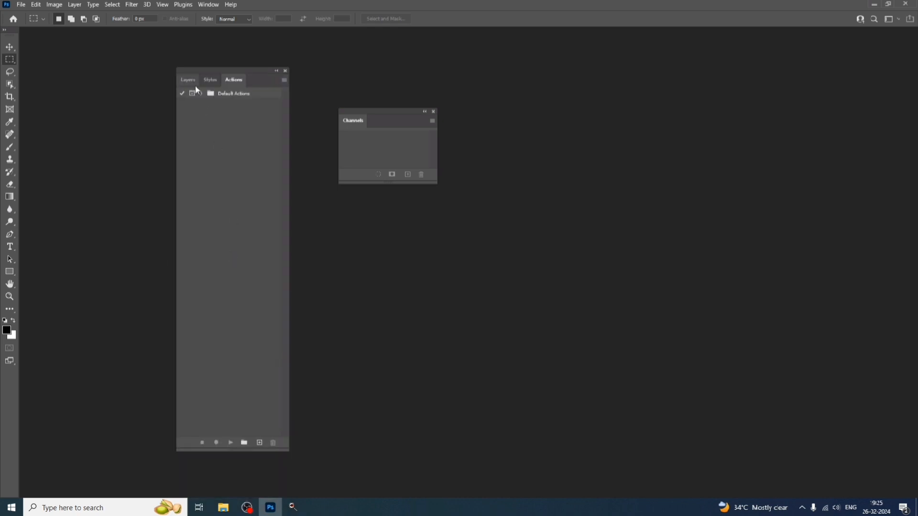
pyautogui.moveTo(396, 125); pyautogui.dragTo(872, 36)
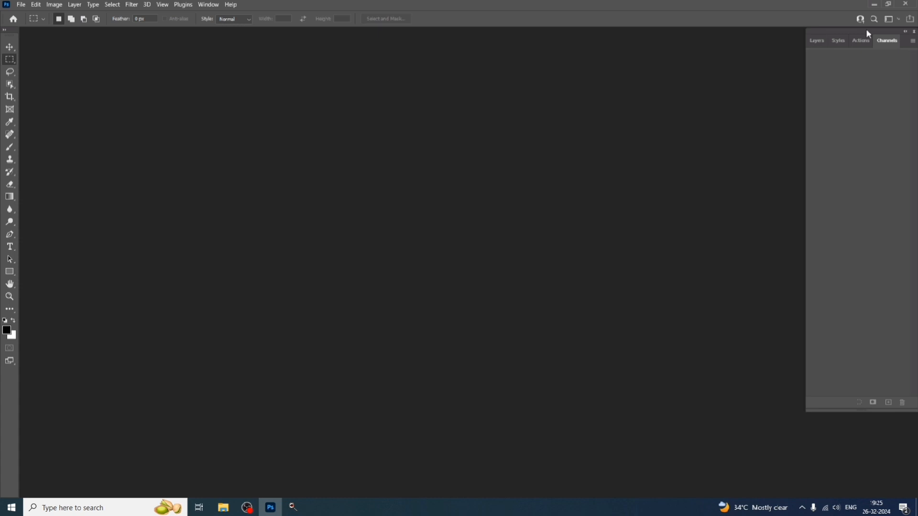
# Dock the panel group along the workspace's right edge and collapse it to icons without labels.
pyautogui.moveTo(866, 30); pyautogui.dragTo(913, 33)
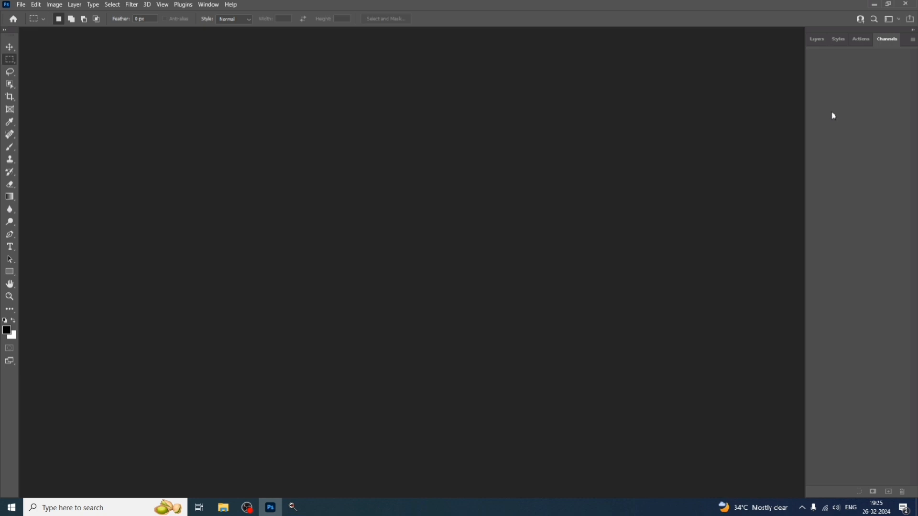
pyautogui.click(914, 32)
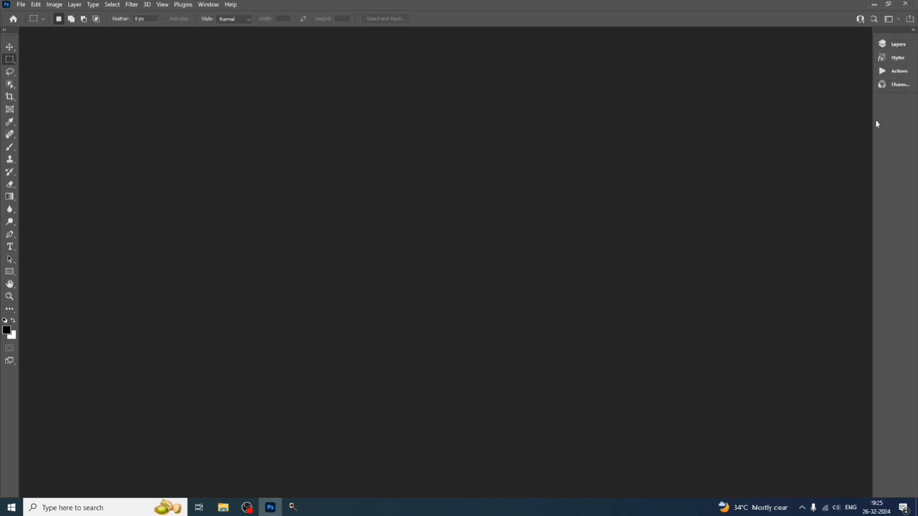
pyautogui.moveTo(874, 124); pyautogui.dragTo(901, 118)
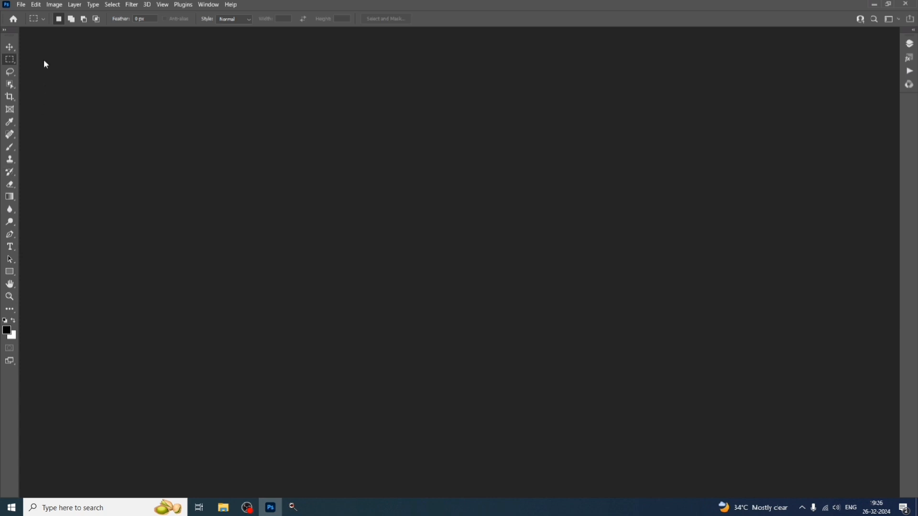
# Enable Zoom with Scroll Wheel and Zoom Clicked Point to Center in the Tools preferences.
pyautogui.click(38, 6)
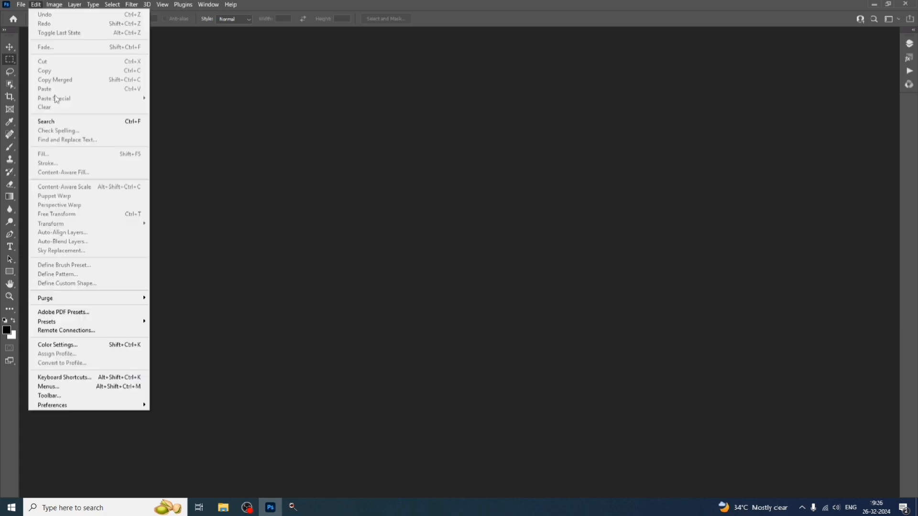
pyautogui.moveTo(83, 409)
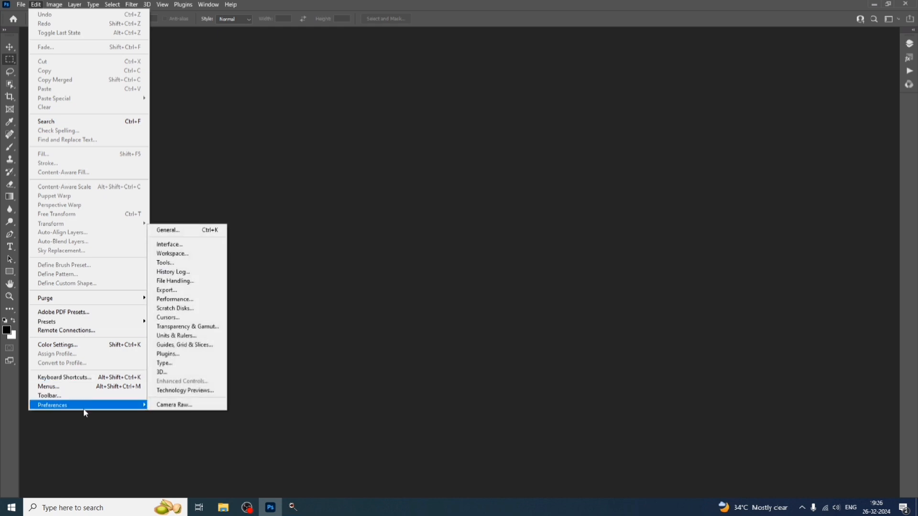
pyautogui.click(186, 234)
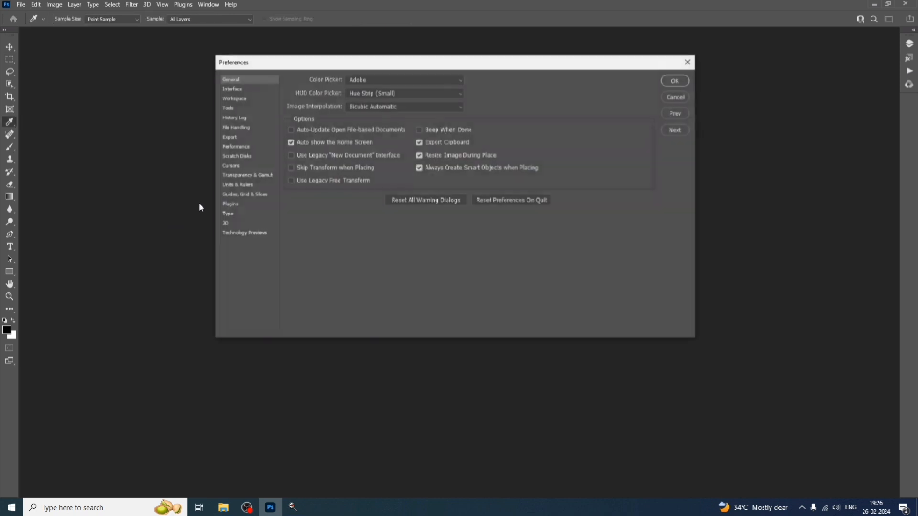
pyautogui.click(231, 110)
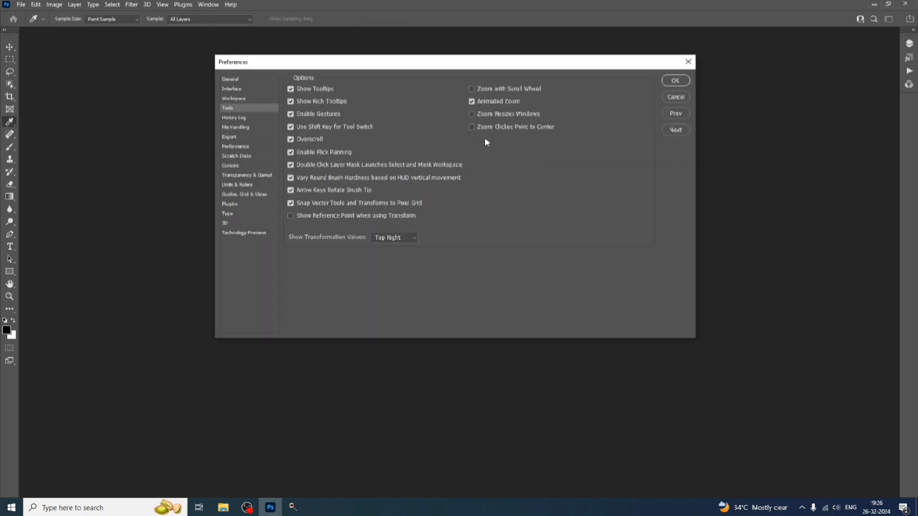
pyautogui.click(473, 90)
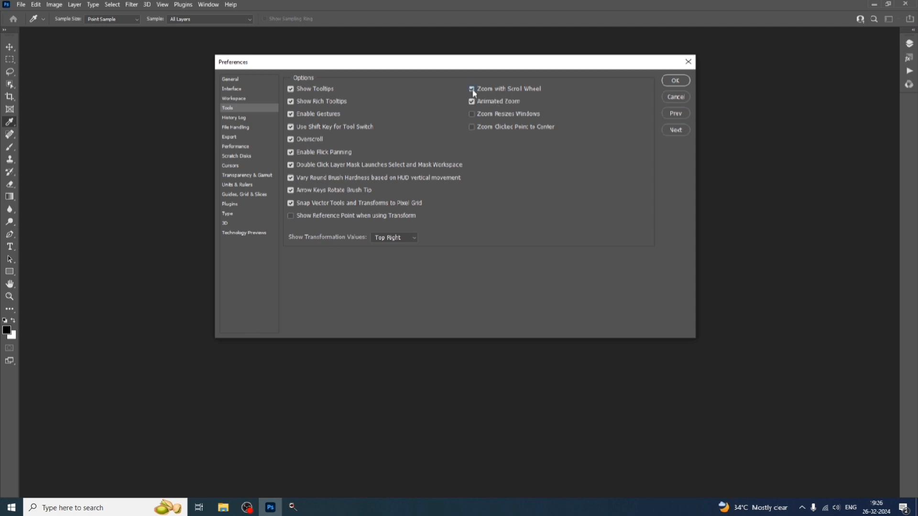
pyautogui.click(472, 126)
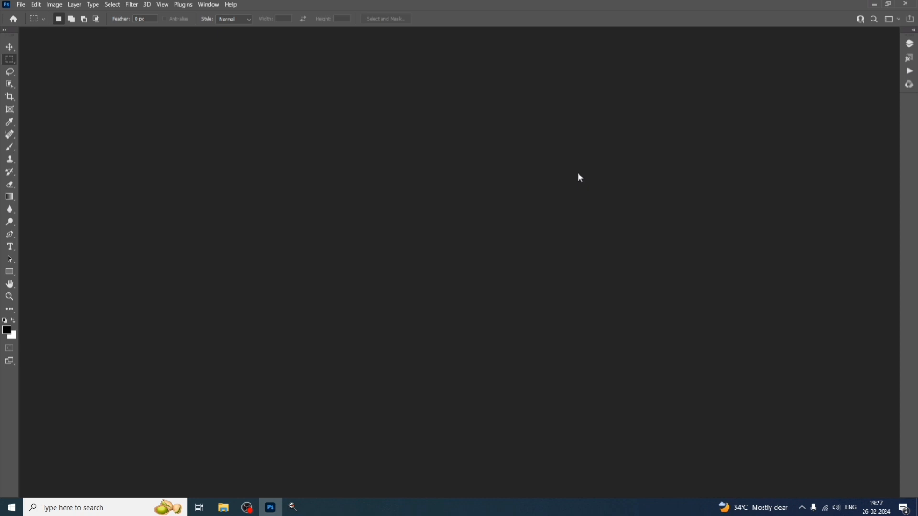
# Save the layout as a new workspace named with the owner's surname, capturing Keyboard Shortcuts, Menus and Toolbar.
pyautogui.click(200, 6)
pyautogui.moveTo(221, 27)
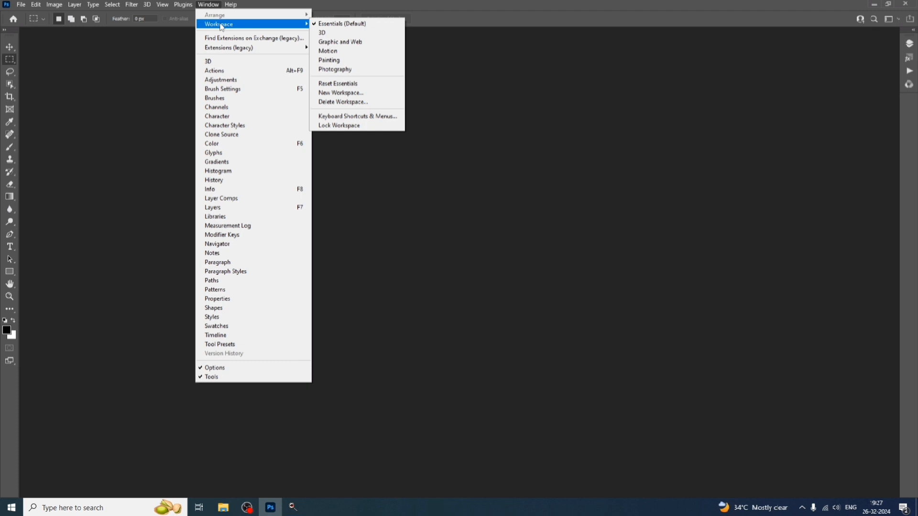
pyautogui.click(372, 95)
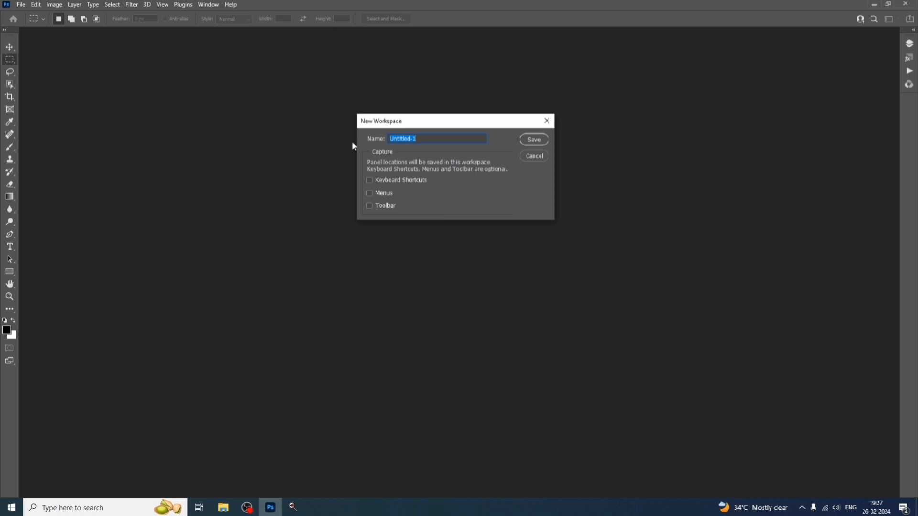
pyautogui.write('DESHMUKH')
pyautogui.click(374, 186)
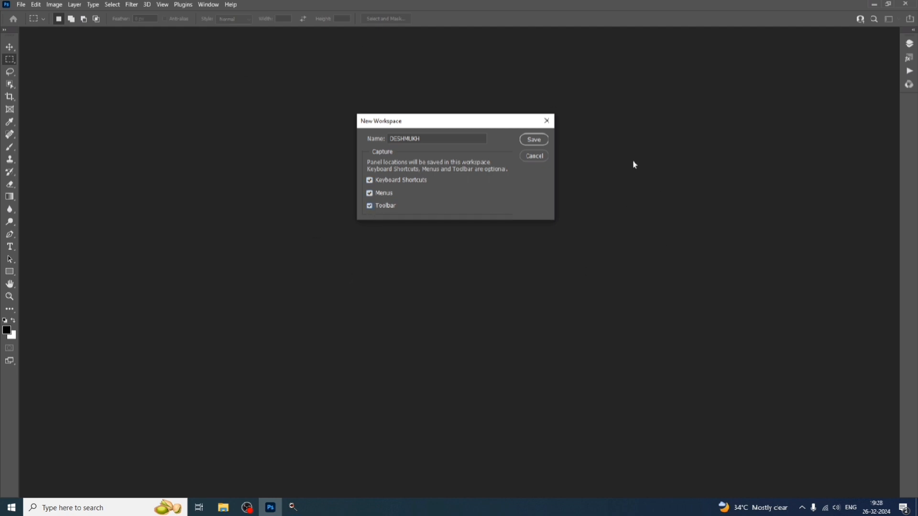
pyautogui.click(539, 141)
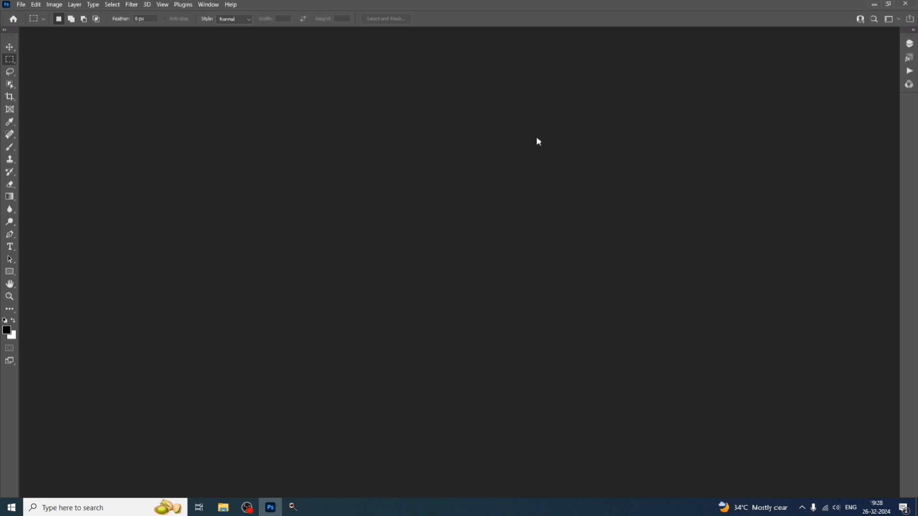
# Close Photoshop and relaunch it from the desktop with administrator rights.
pyautogui.click(906, 5)
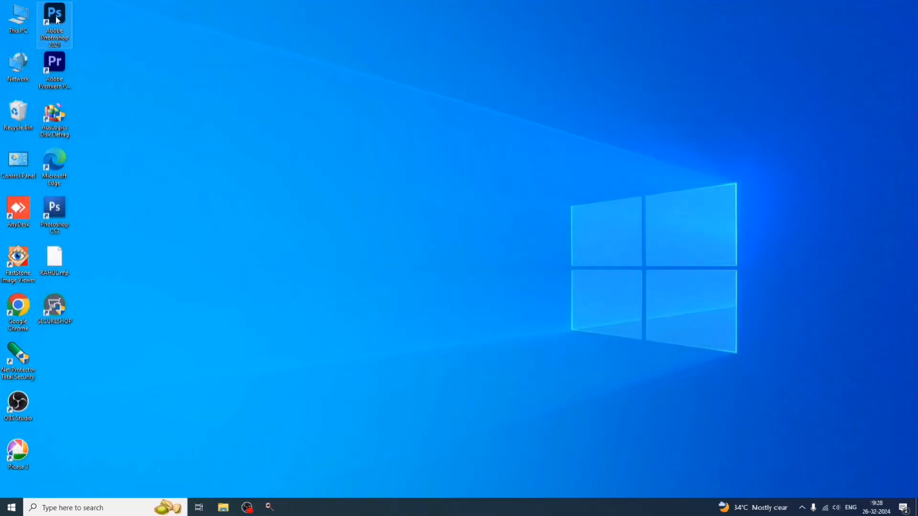
pyautogui.rightClick(58, 17)
pyautogui.click(100, 46)
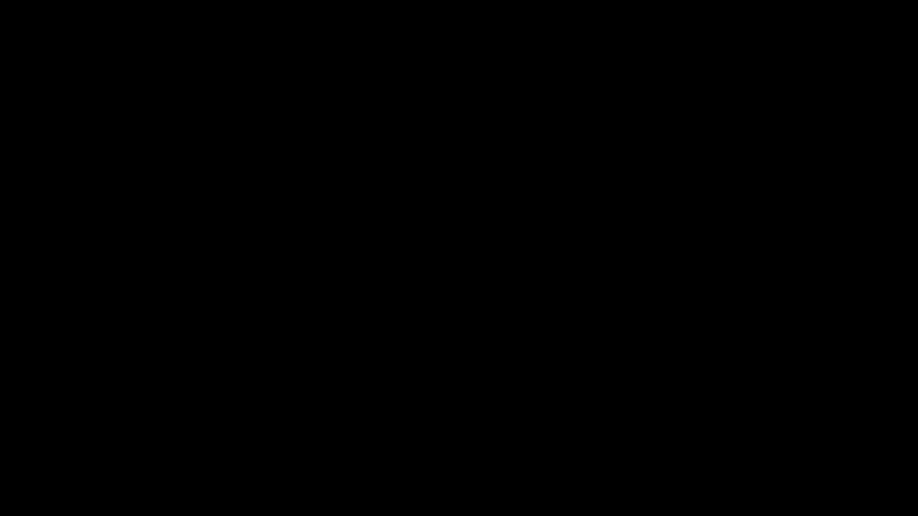
pyautogui.click(418, 327)
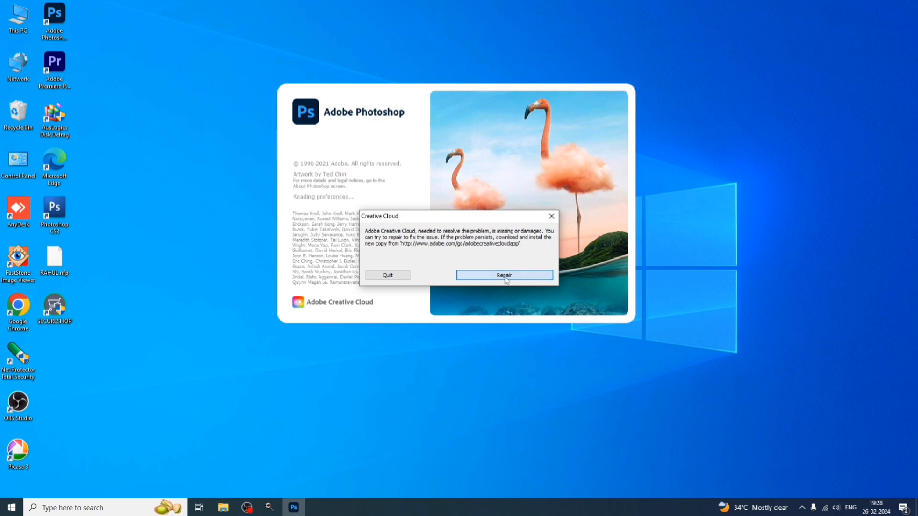
# Answer the Creative Cloud prompt with Repair and go from the home screen to the saved workspace.
pyautogui.click(507, 274)
pyautogui.click(508, 276)
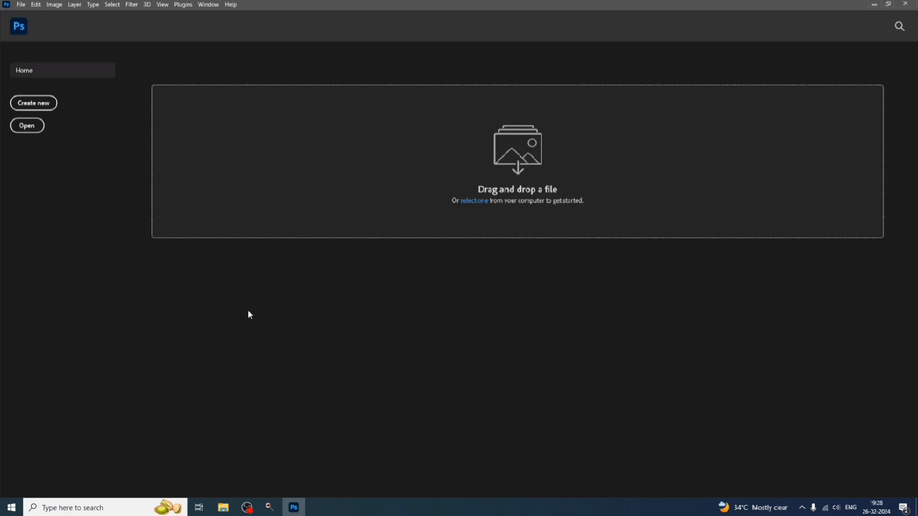
pyautogui.click(19, 28)
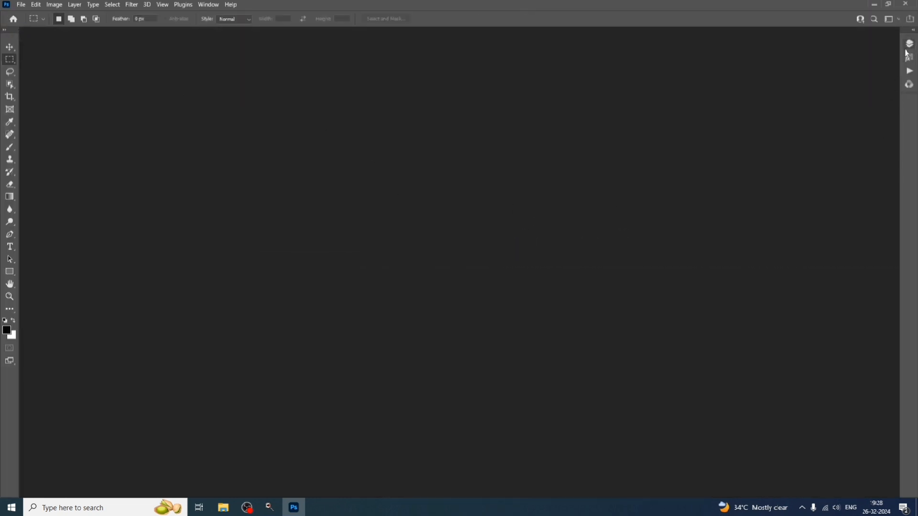
# Expand the docked panel group, activate the Crop tool and view the other tools grouped with it.
pyautogui.click(914, 30)
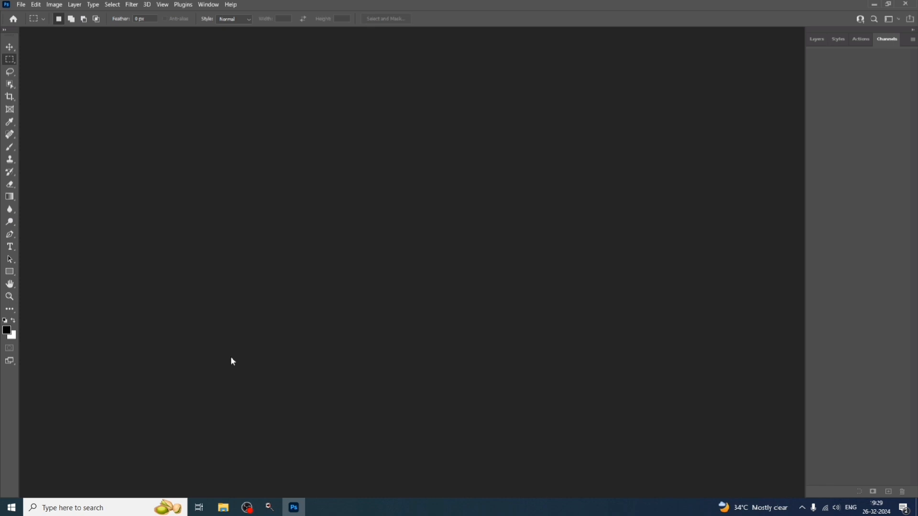
pyautogui.click(10, 97)
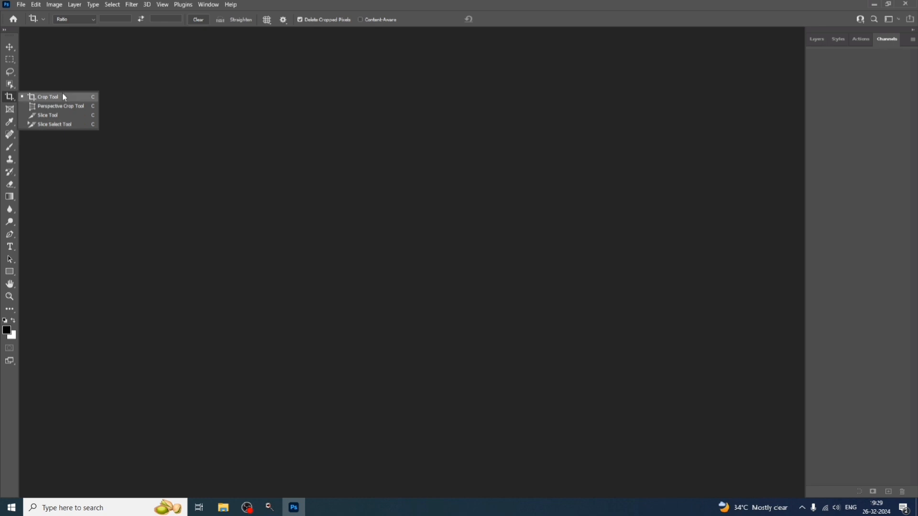
pyautogui.click(307, 243)
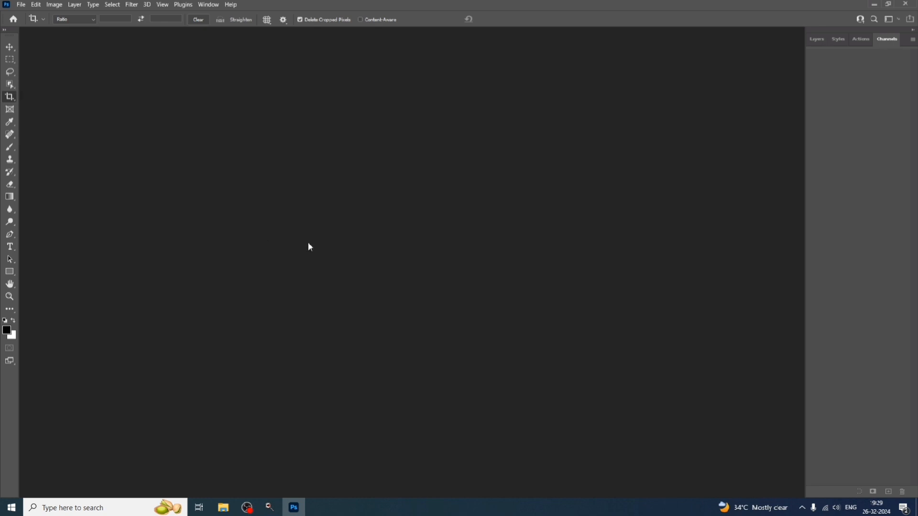